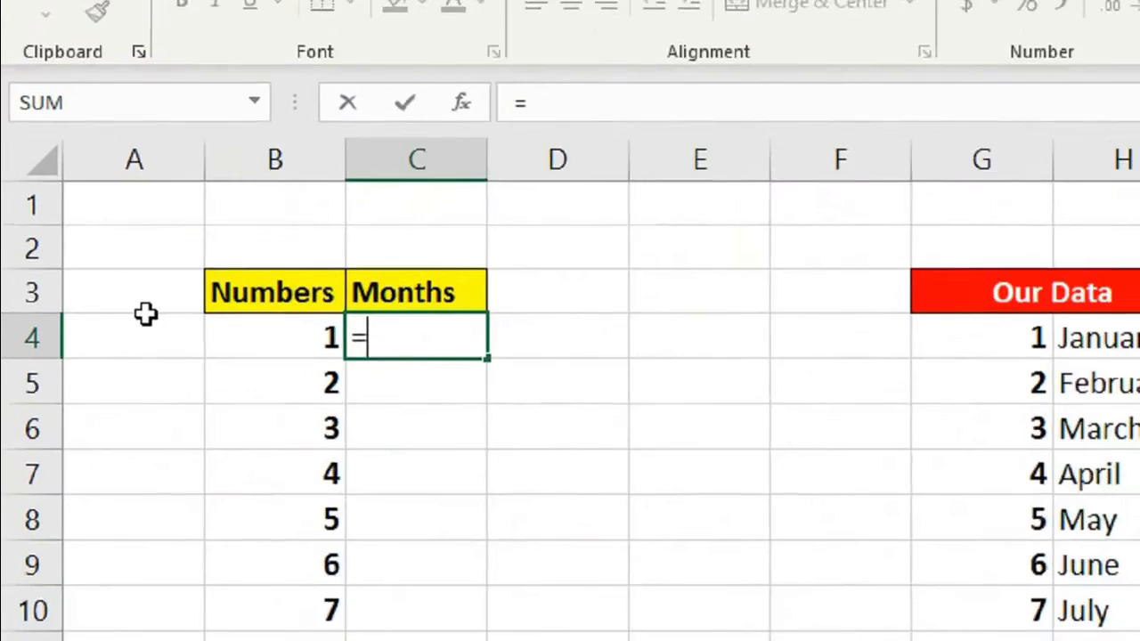
Step: Enter the formula =VLOOKUP(B4,$G$4:$H$15,2,FALSE) in cell C4 to look up the month for the first number
type("vlookup")
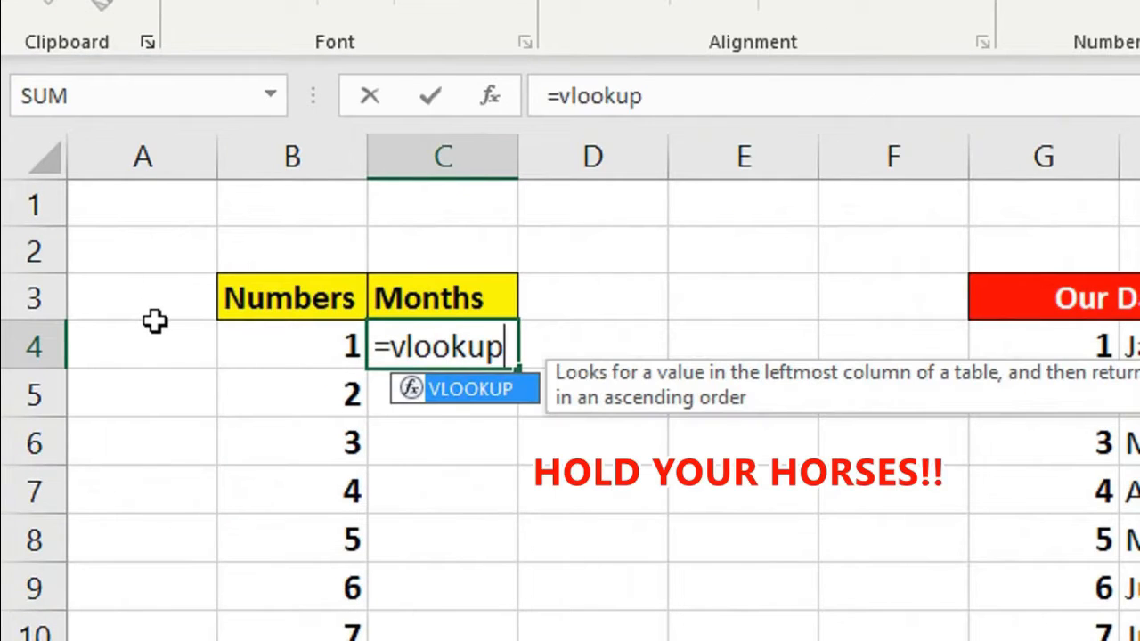
type("(")
key("Left")
type(",")
key("Right")
key("Right")
key("Right")
key("Right")
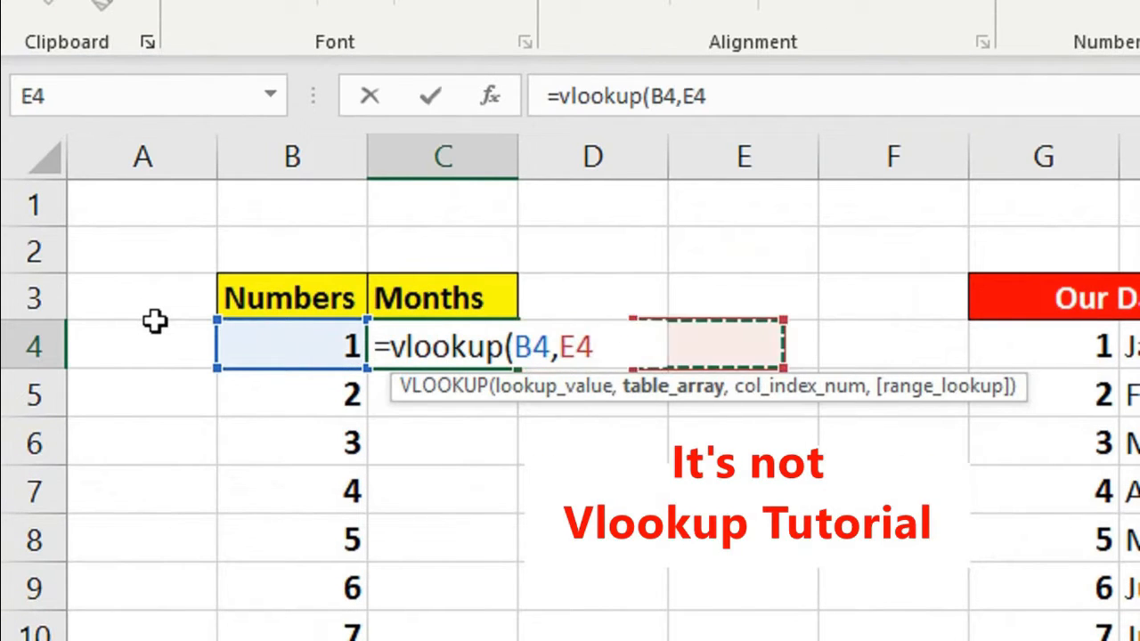
key("shift+Right")
key("ctrl+shift+Down")
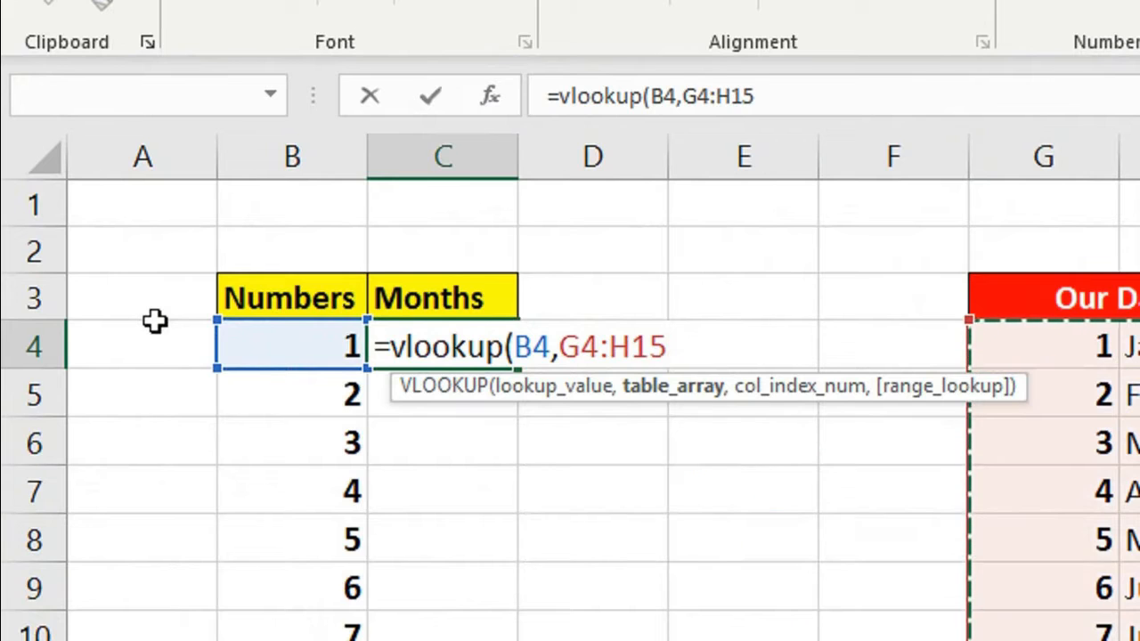
key("F4")
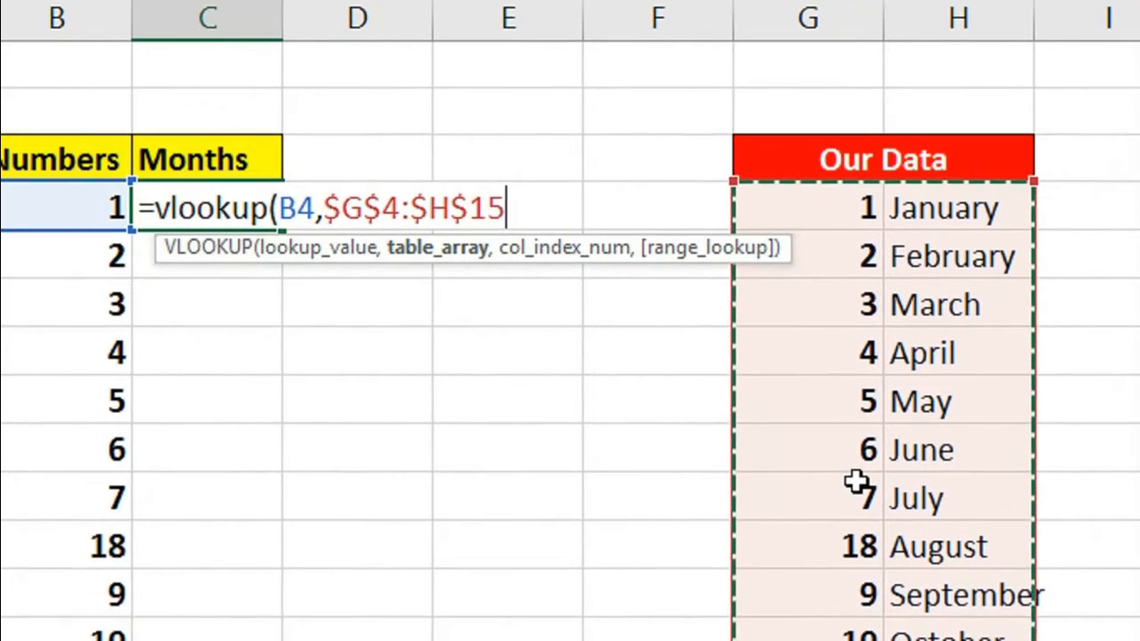
type(",2,false")
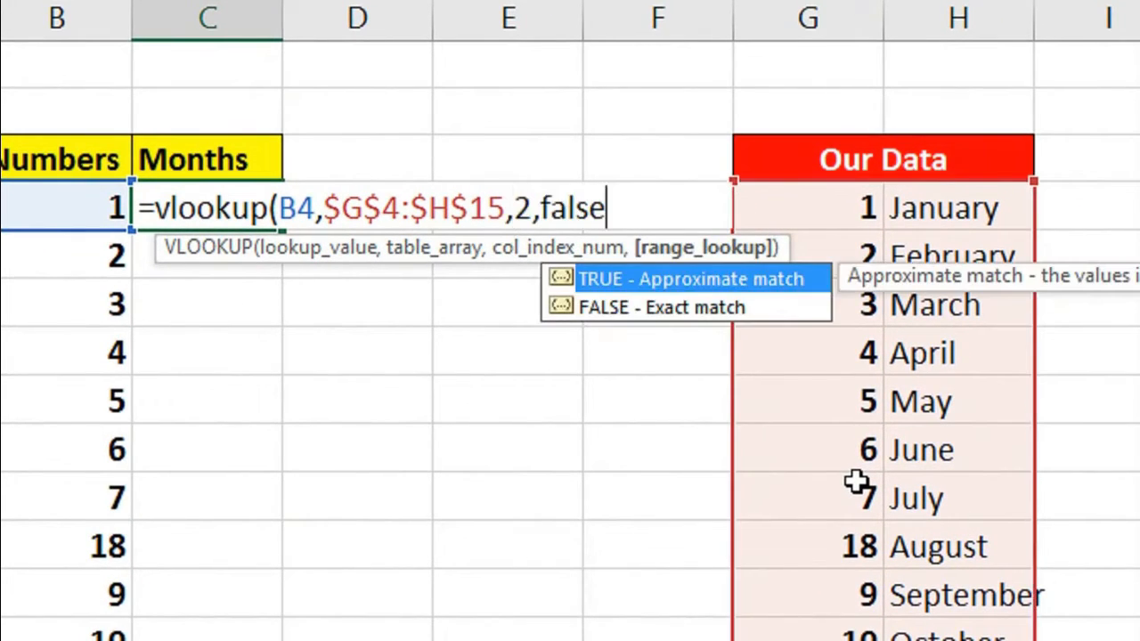
key("Return")
Step: Convert the table range $G$4:$H$15 inside the C4 lookup formula into its hard-coded array of values
key("Up")
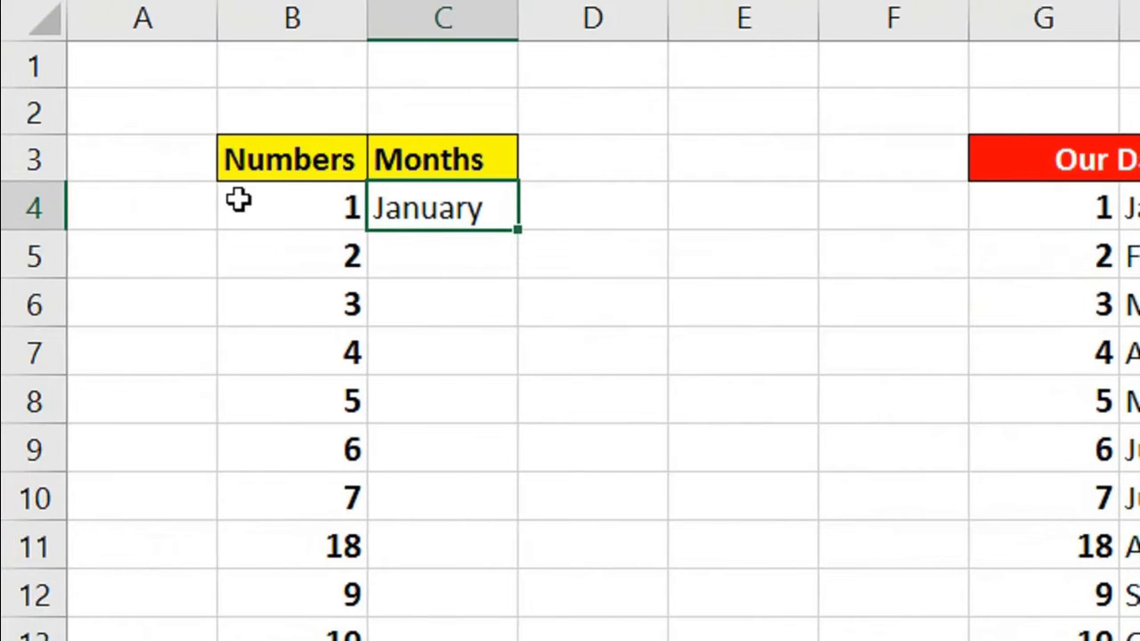
key("F2")
left_click(765, 201)
key("Left")
key("Left")
key("Left")
key("Left")
key("Left")
key("Left")
key("Left")
key("Left")
key("Left")
key("Left")
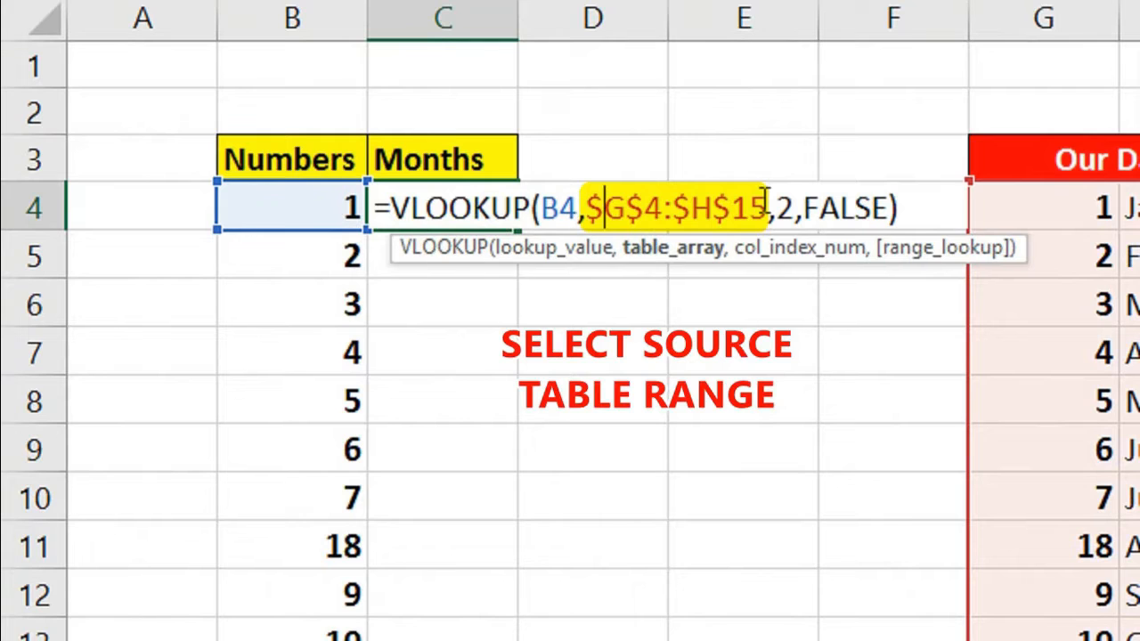
key("shift+Right")
key("shift+Right")
key("shift+Right")
key("shift+Right")
key("shift+Right")
key("shift+Right")
key("shift+Right")
key("shift+Right")
key("shift+Right")
key("shift+Right")
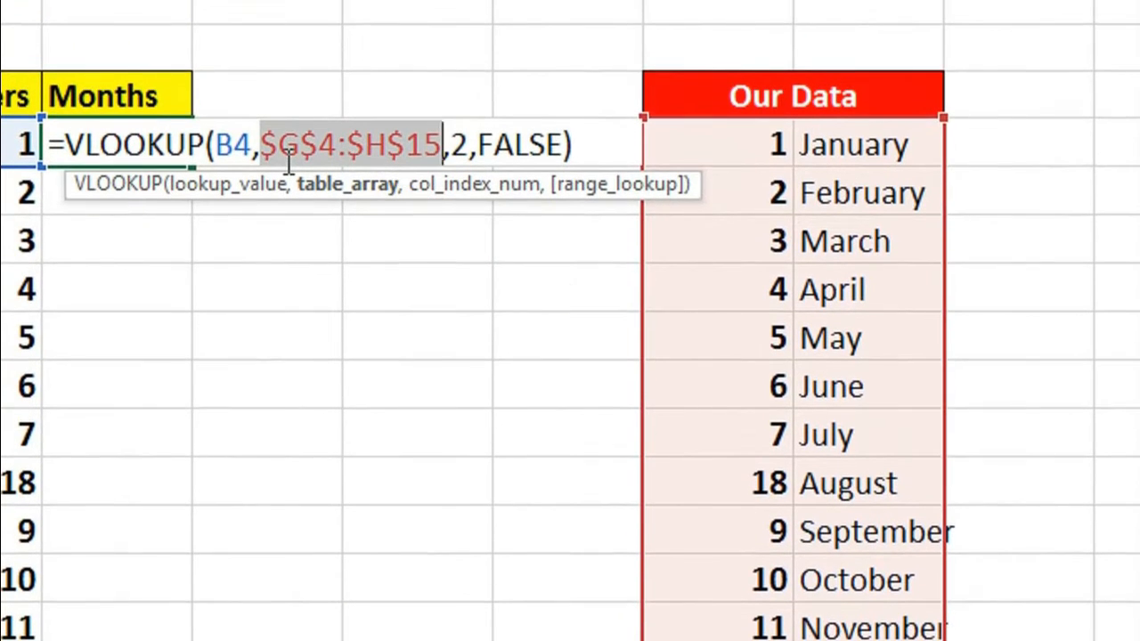
key("F9")
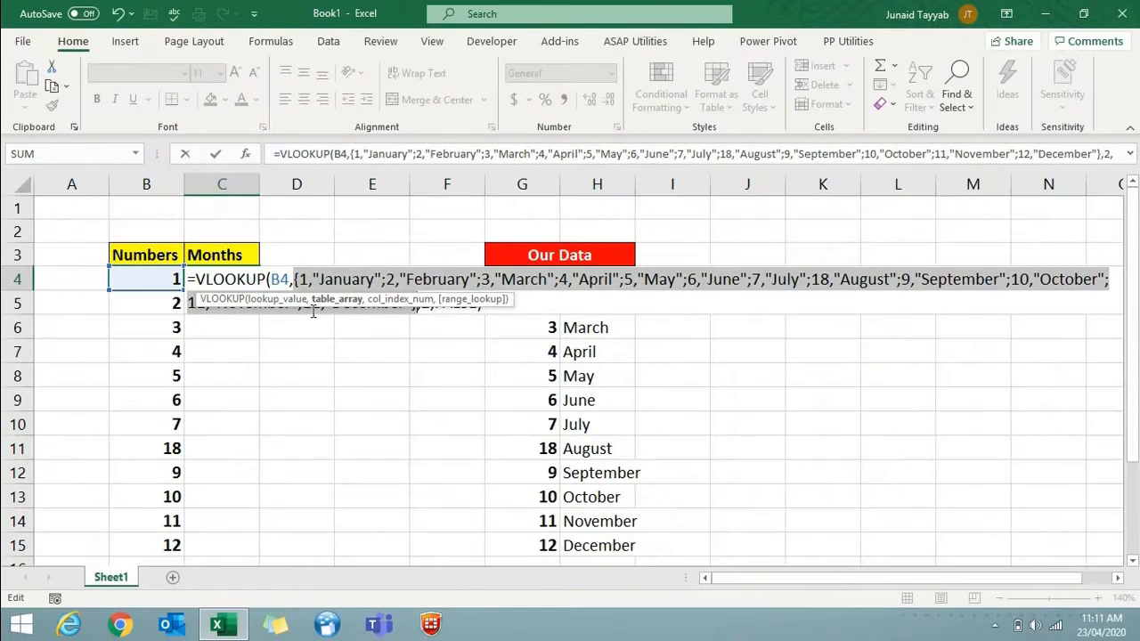
key("Return")
key("Up")
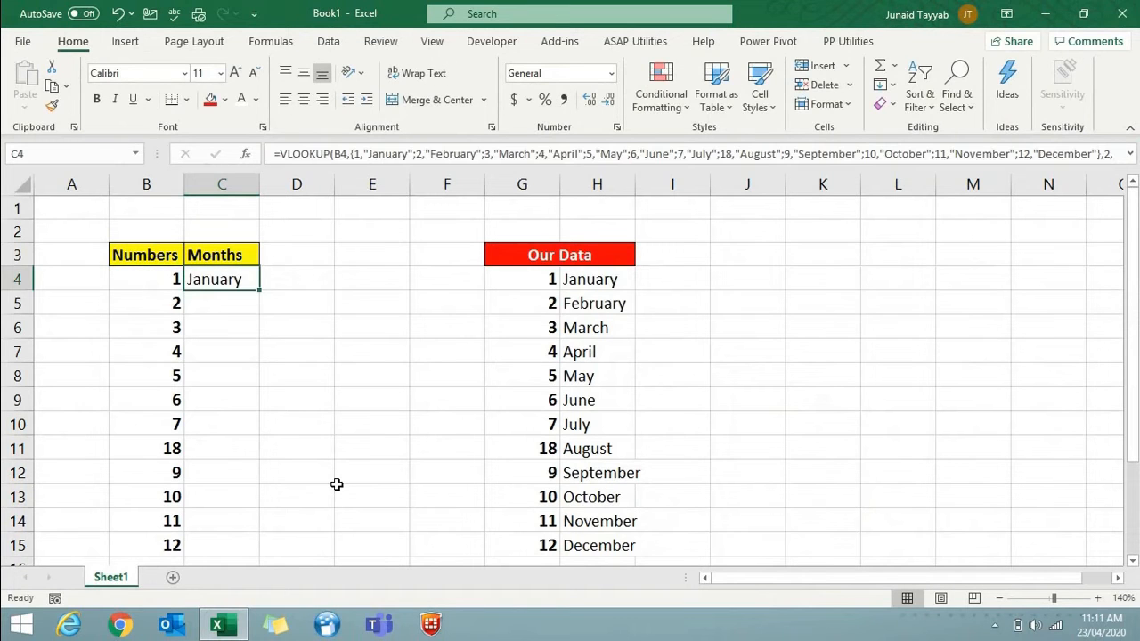
key("F2")
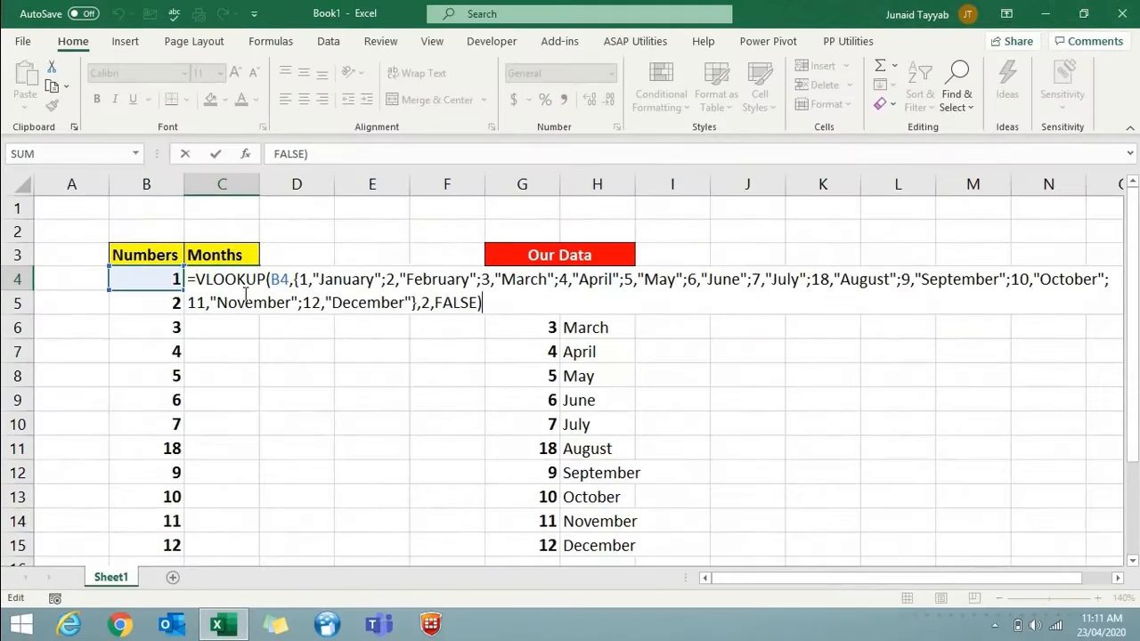
key("Return")
Step: Copy the lookup formula from C4 into the remaining Months cells C5:C15
key("Up")
key("ctrl+c")
key("Down")
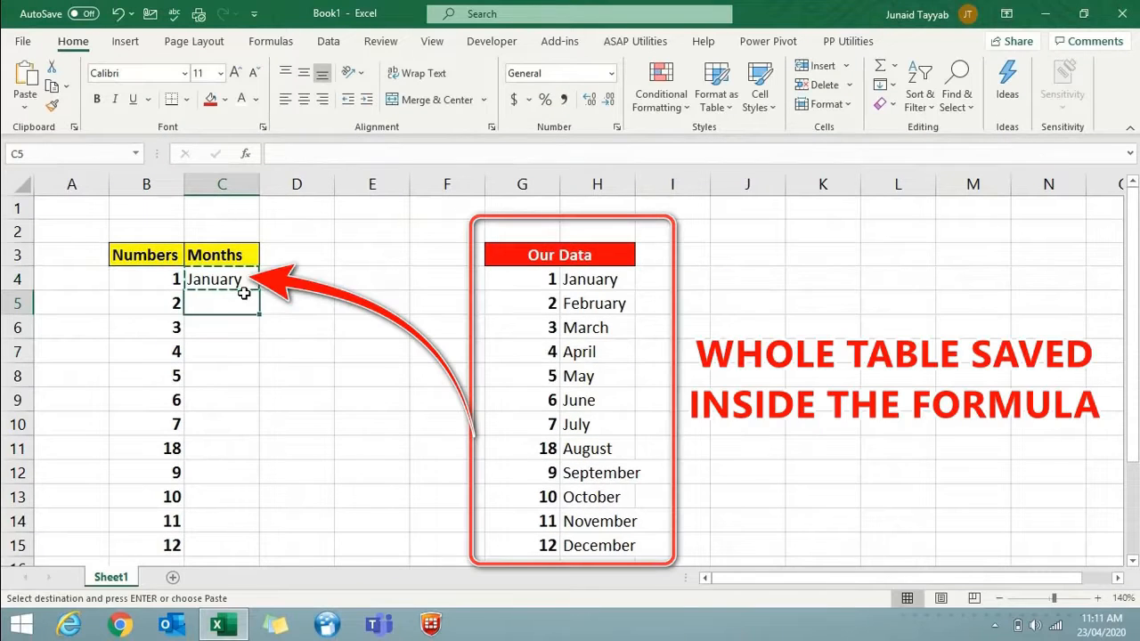
key("shift+Down")
key("shift+Down")
key("shift+Down")
key("shift+Down")
key("shift+Down")
key("shift+Down")
key("shift+Down")
key("shift+Down")
key("shift+Down")
key("shift+Down")
key("Return")
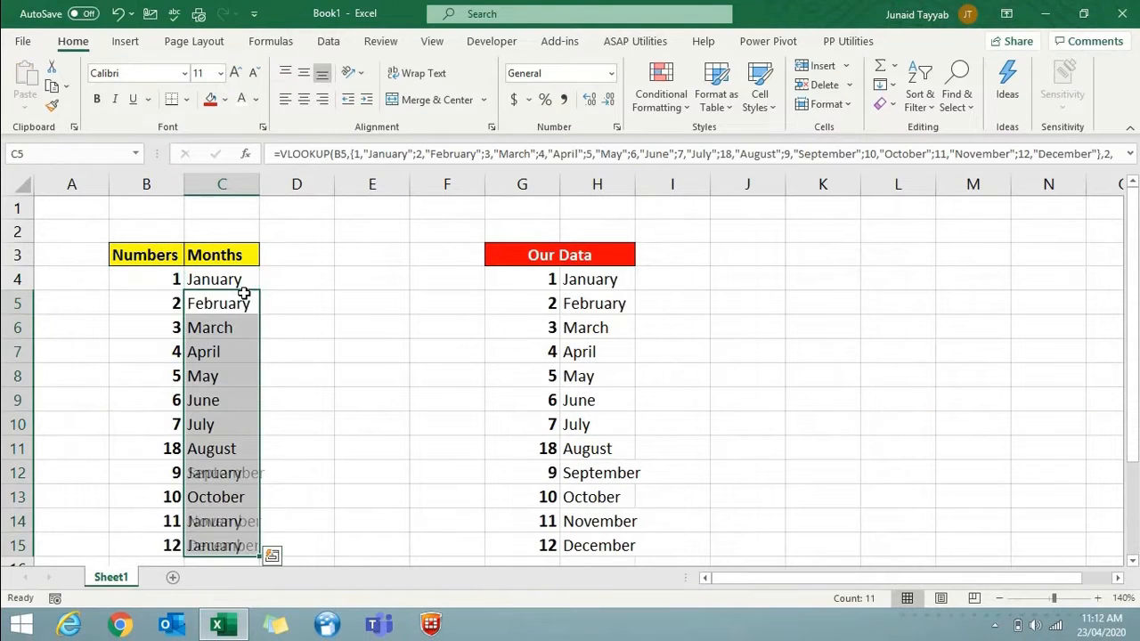
Step: Delete the source data table in columns G and H
key("Down")
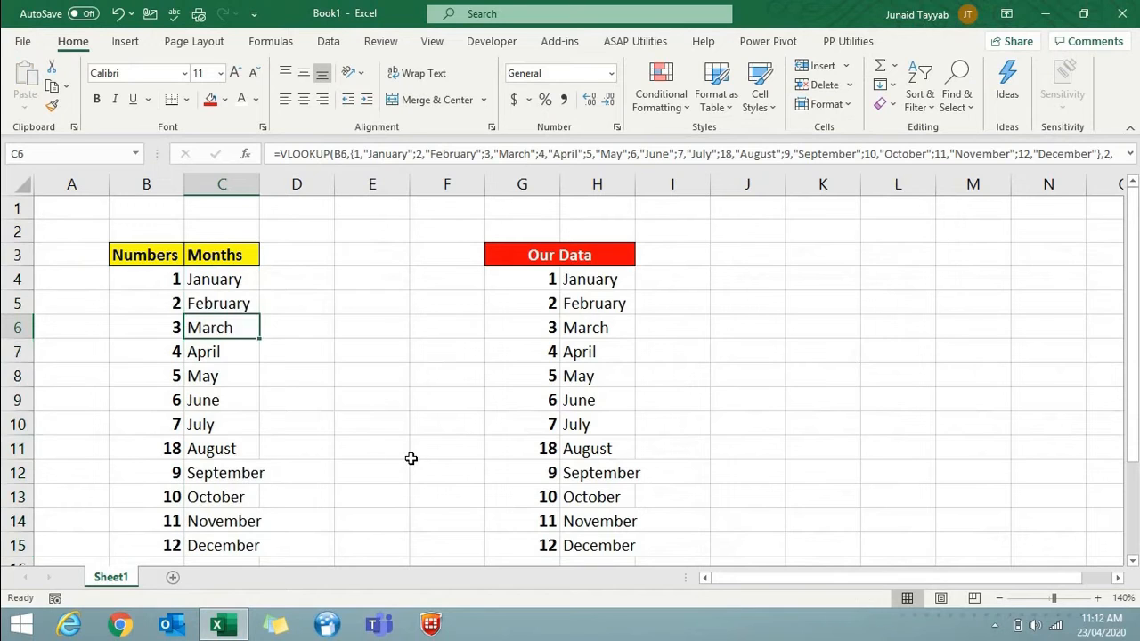
key("Right")
key("Right")
key("Right")
key("Right")
key("shift+Right")
key("ctrl+space")
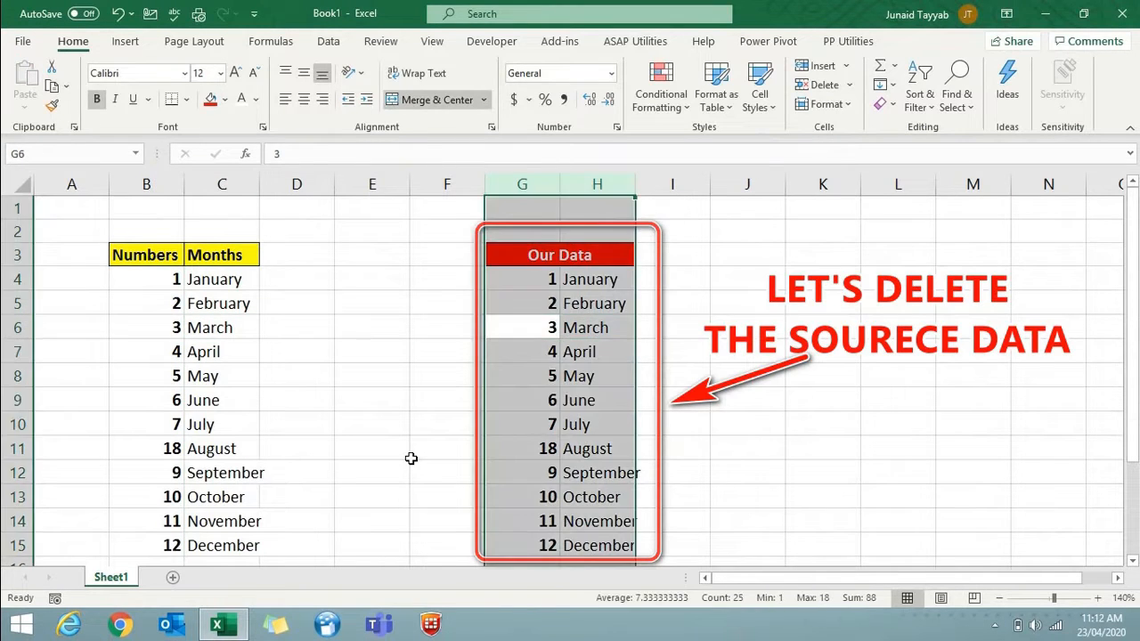
key("Delete")
Step: Inspect the formulas in C6 and C7 to check how the Months column works without the source table
key("Left")
key("Home")
key("Right")
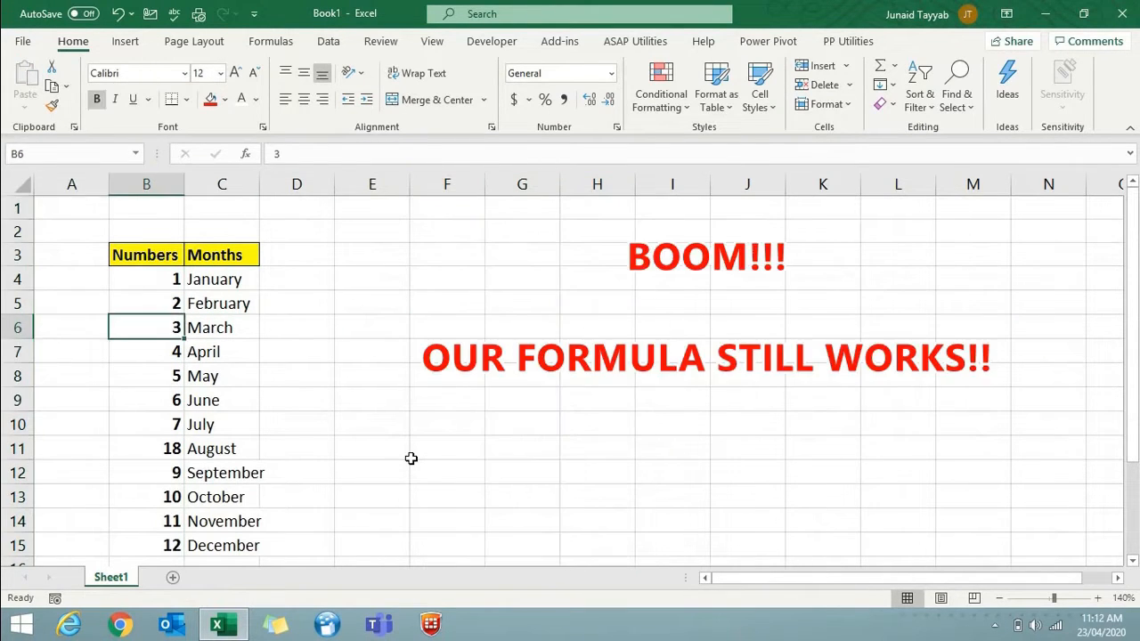
key("Right")
key("F2")
key("Return")
key("F2")
key("Escape")
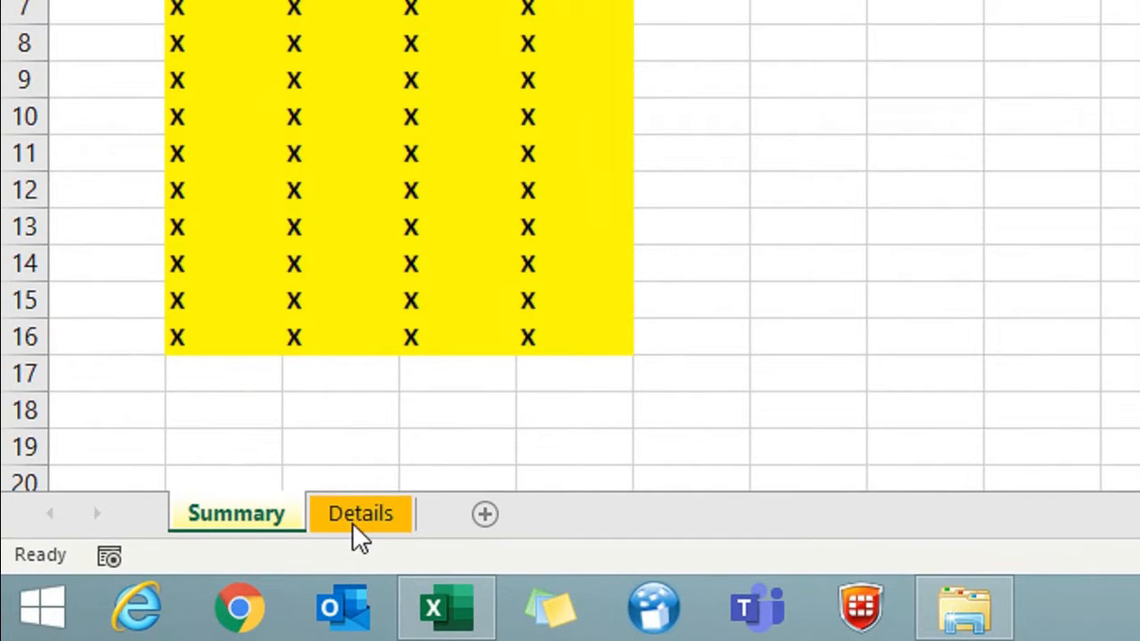
Step: Open a second window of the workbook from the Details sheet and snap it to the right half of the screen
left_click(353, 521)
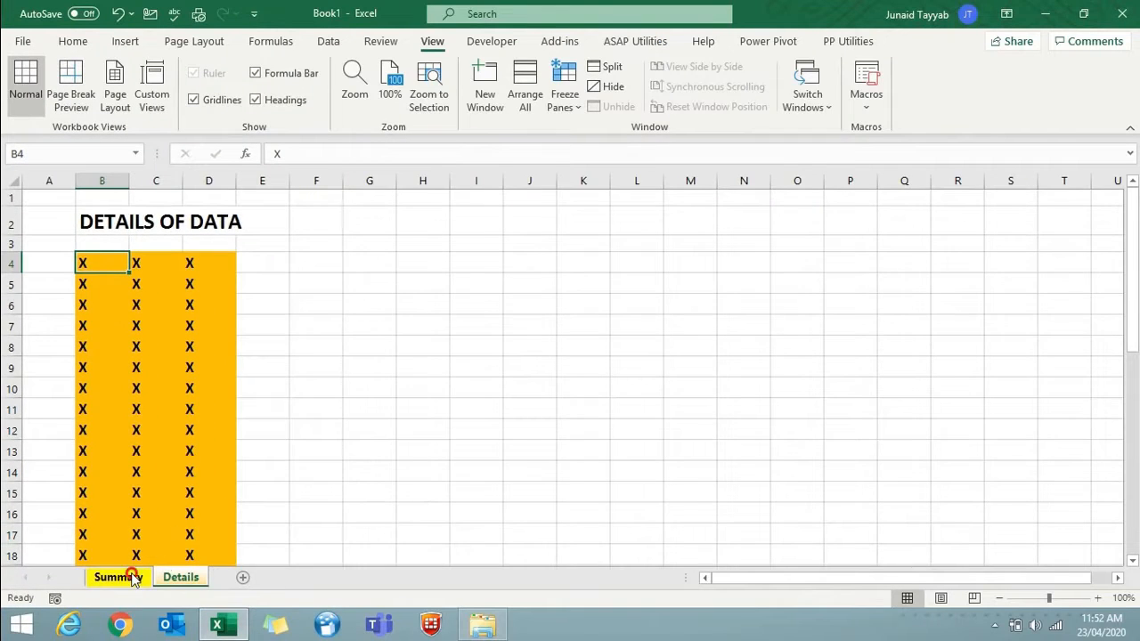
left_click(237, 640)
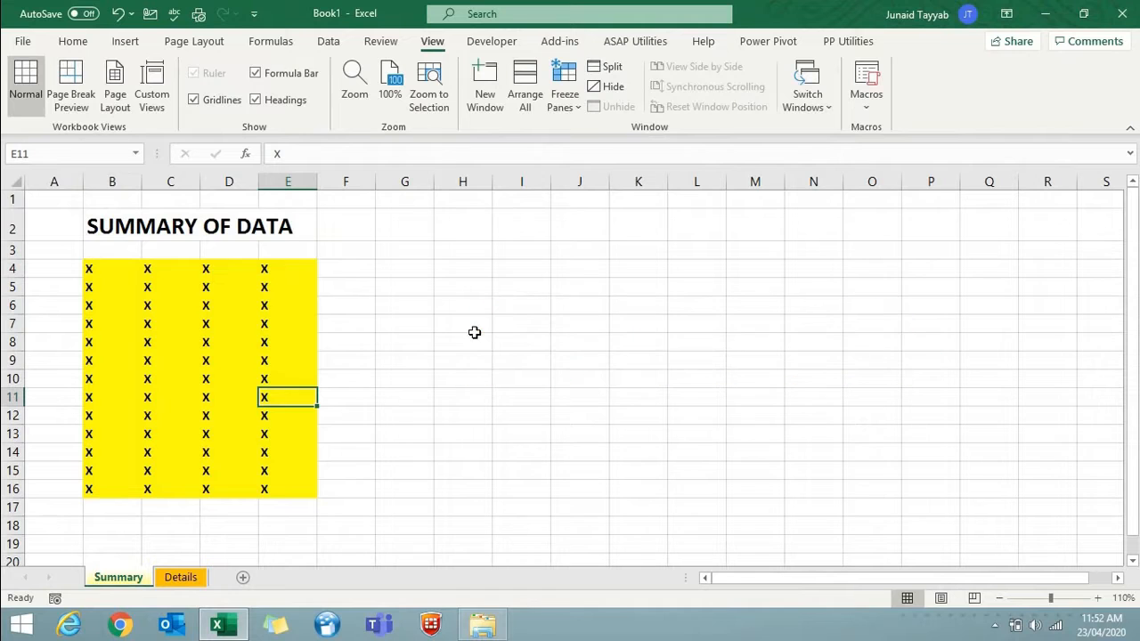
left_click(180, 576)
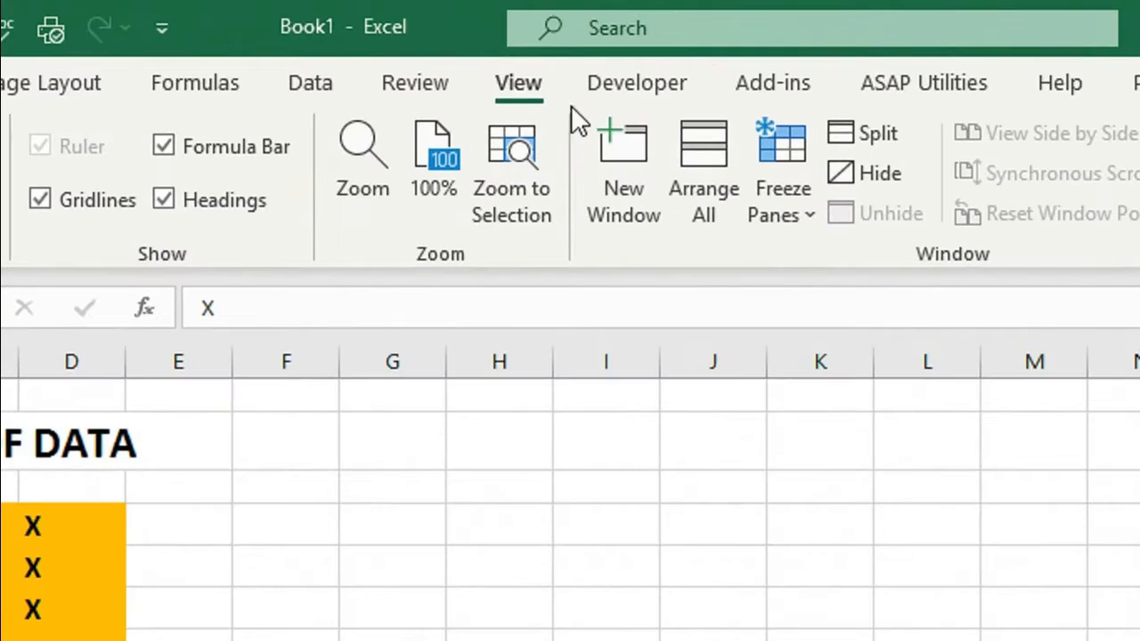
left_click(650, 219)
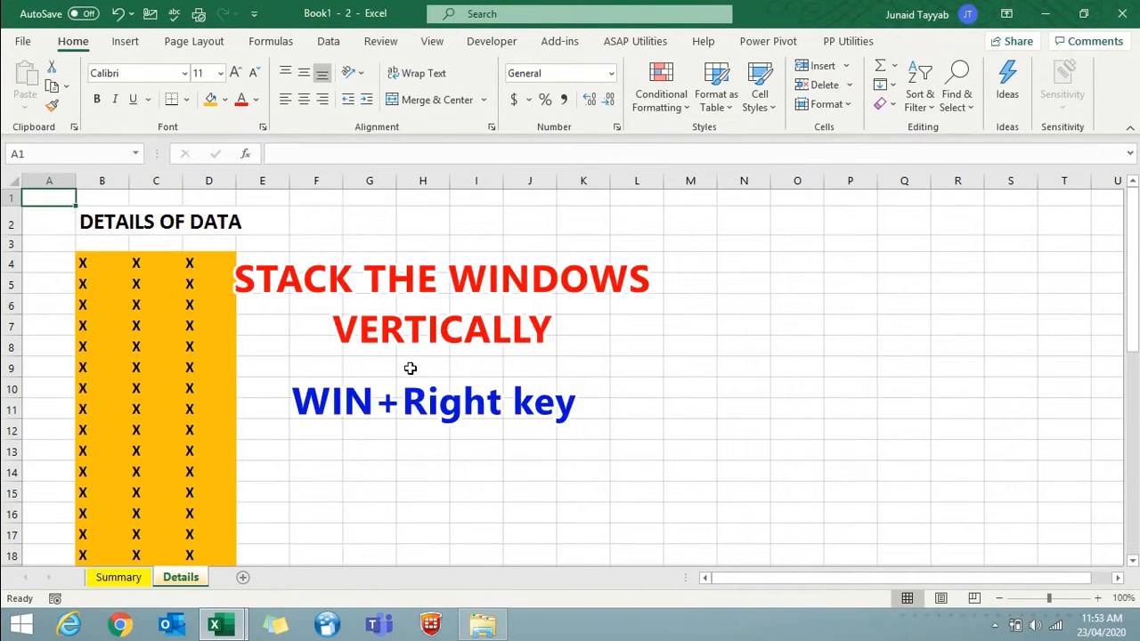
key("super+Right")
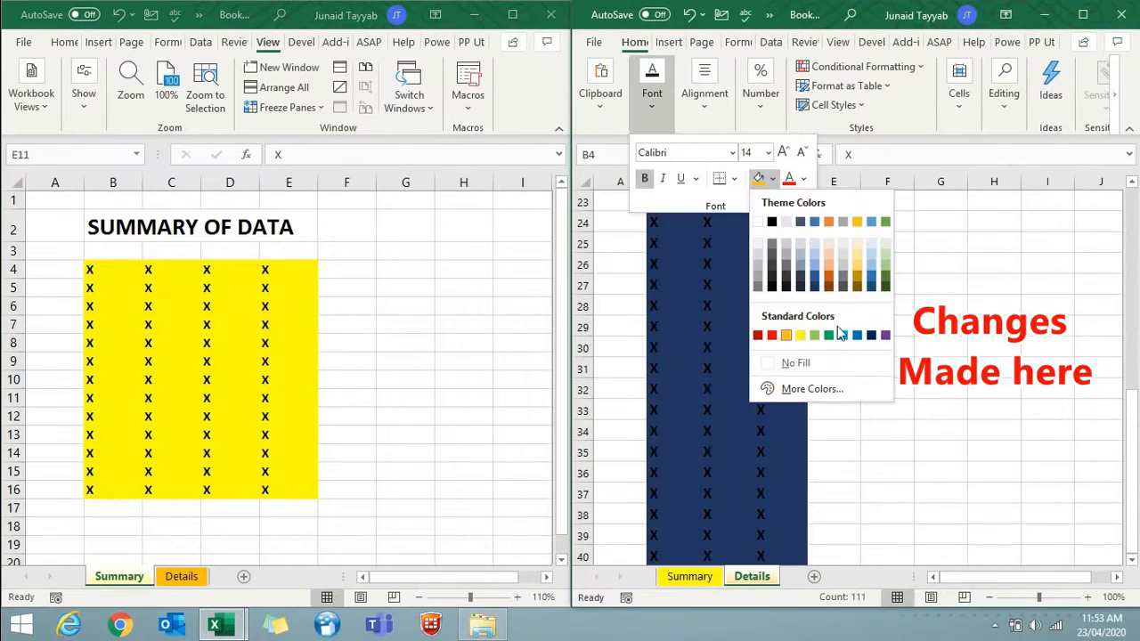
Step: Fill the Details data block with the standard light blue and show the Details sheet in the original window
left_click(842, 334)
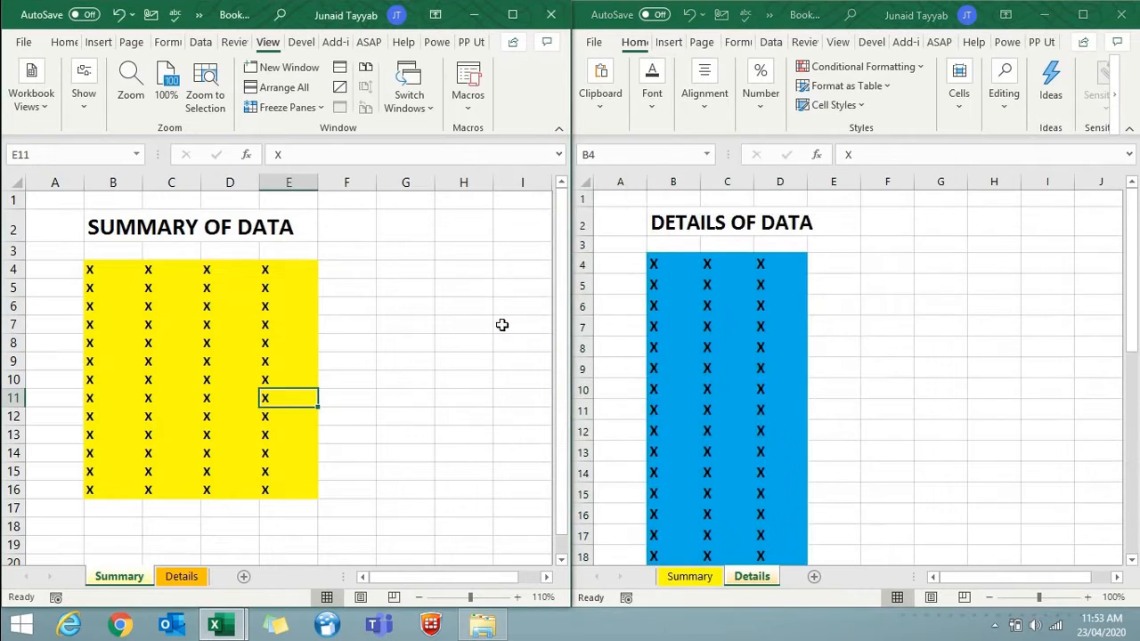
left_click(182, 576)
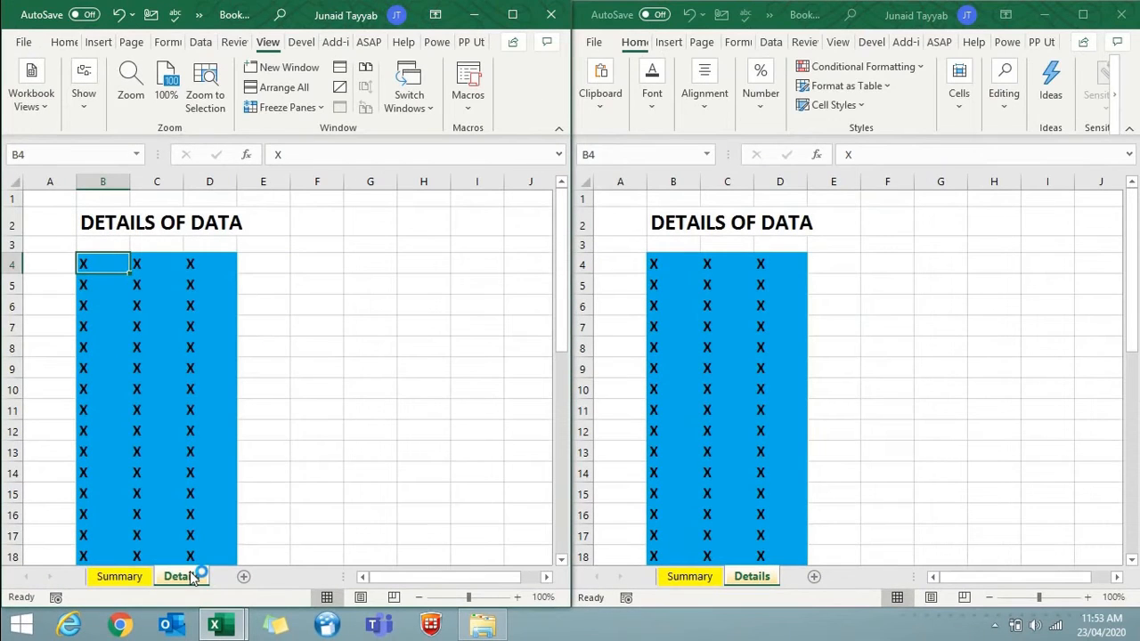
Step: Close the second workbook window and maximize the original one
left_click(1123, 19)
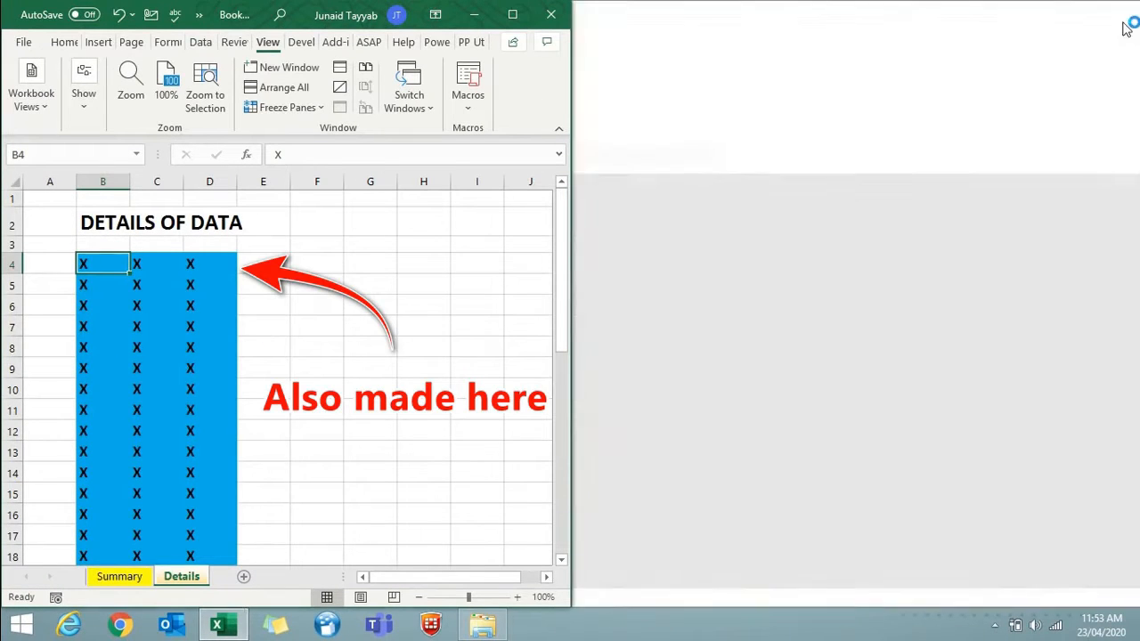
left_click(501, 264)
key("super+Up")
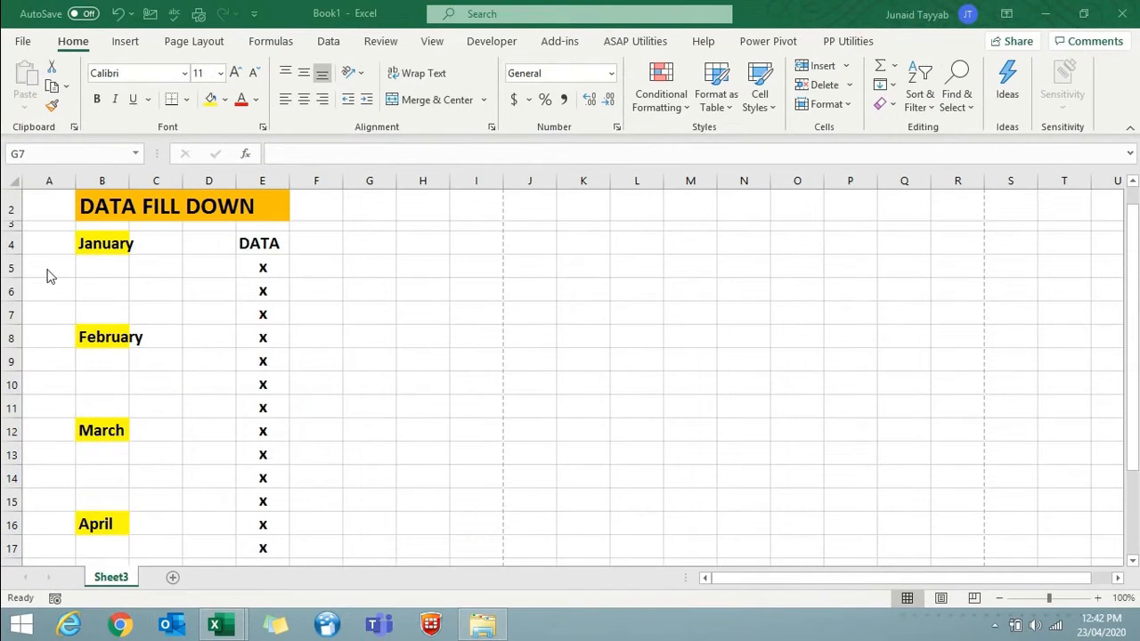
Step: Select only the blank cells within B4:B17 of the month column using Go To Special
left_click_drag(92, 243, 92, 547)
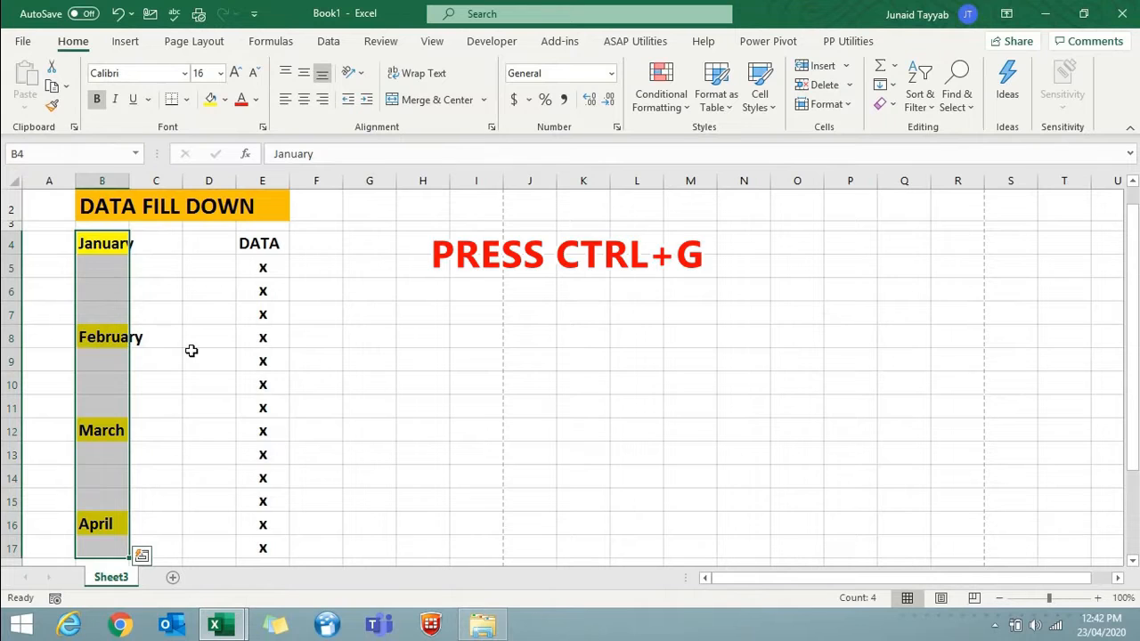
key("ctrl+g")
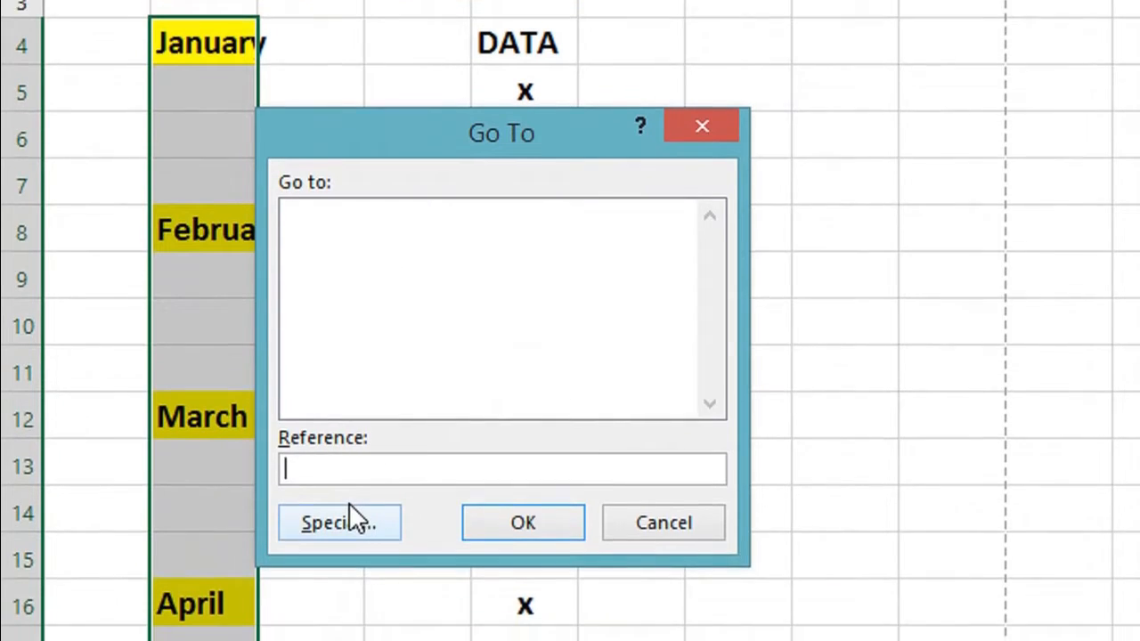
left_click(341, 580)
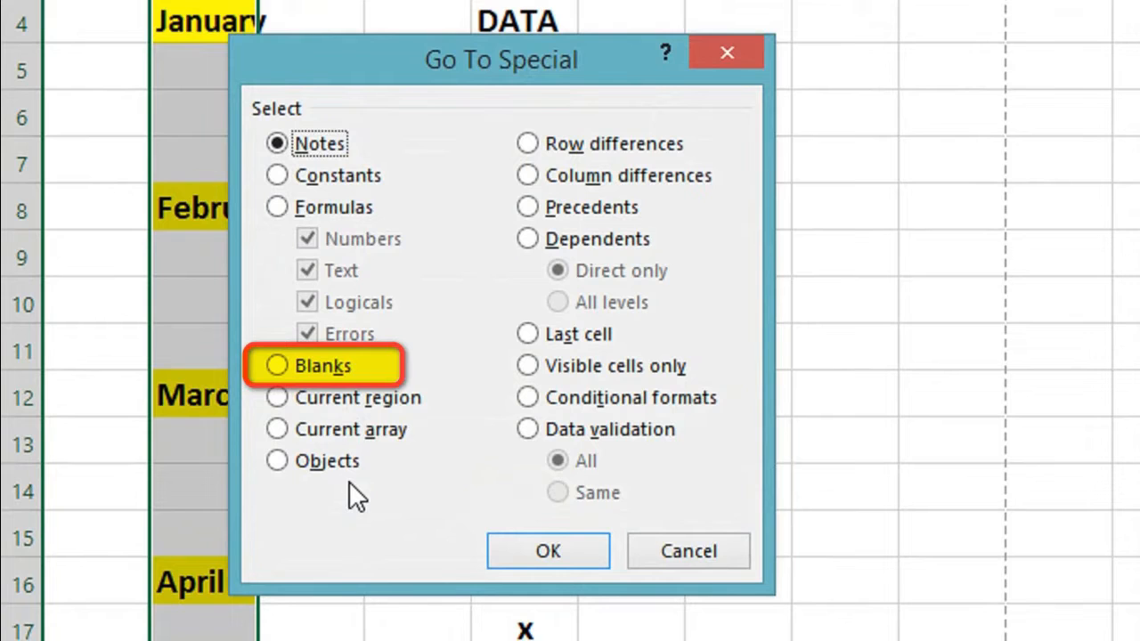
left_click(322, 366)
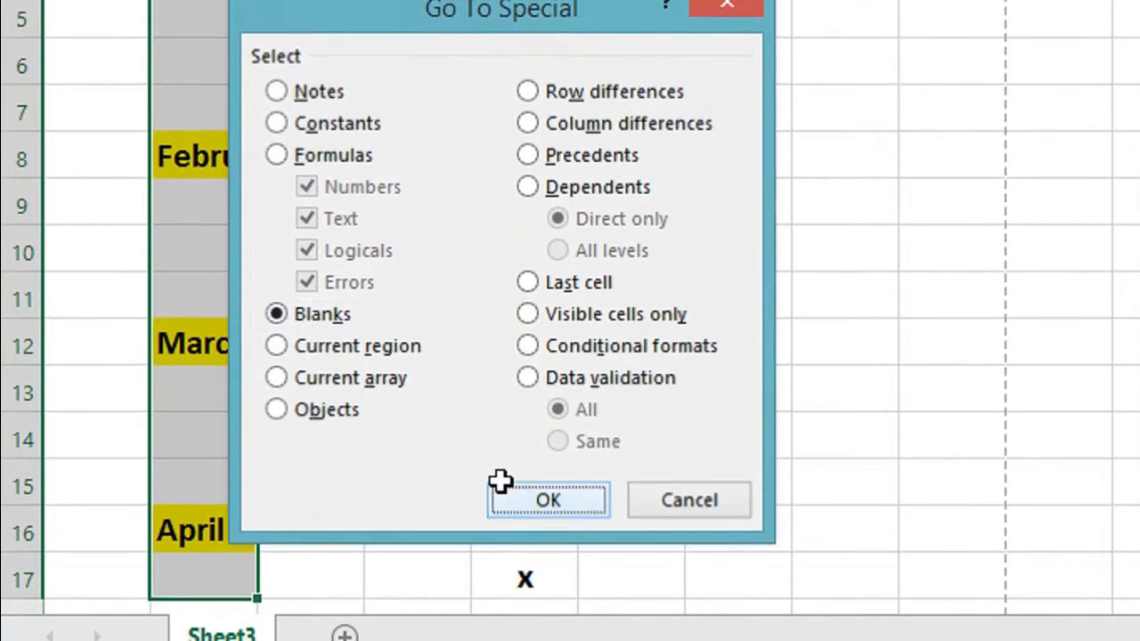
left_click(507, 543)
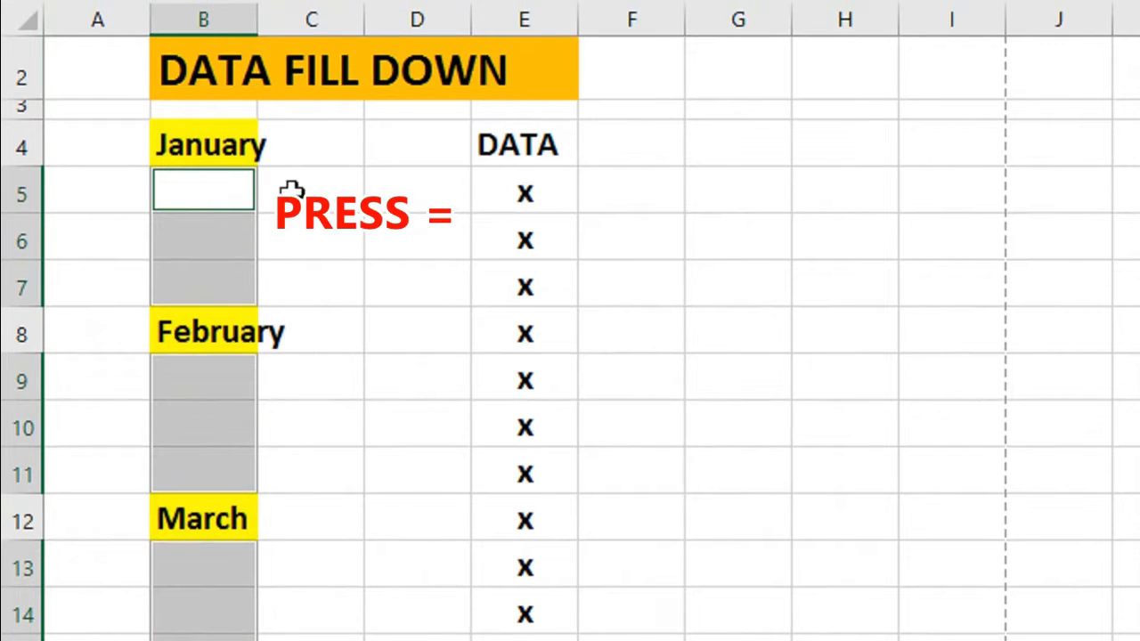
Step: Fill all the selected blank cells at once with the relative formula =B4 so each repeats the month above
type("=")
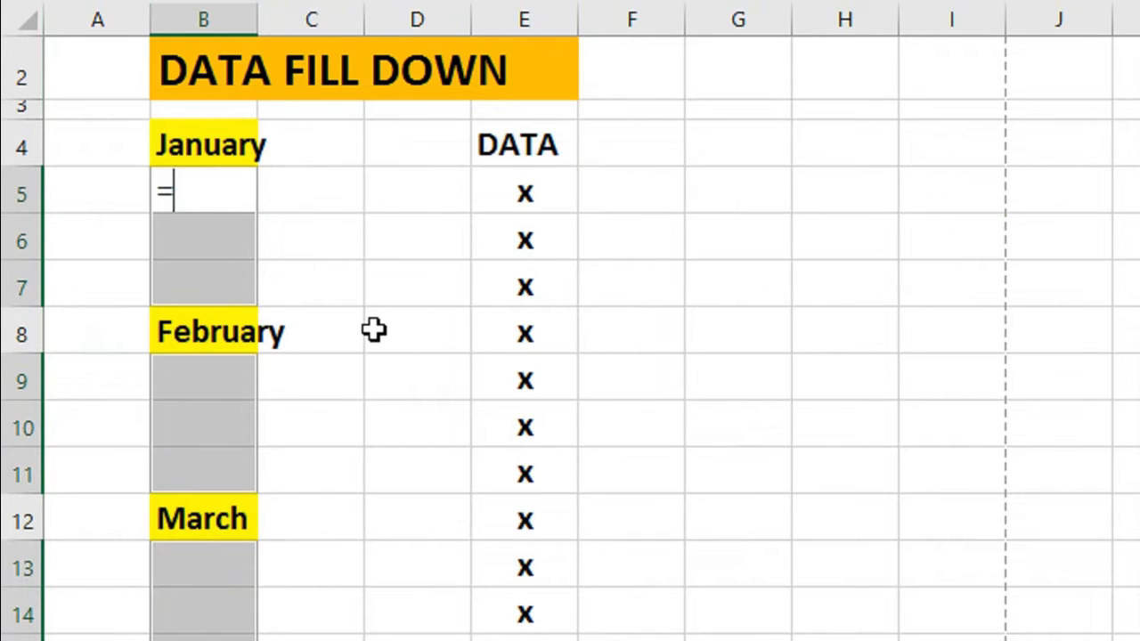
type("b4")
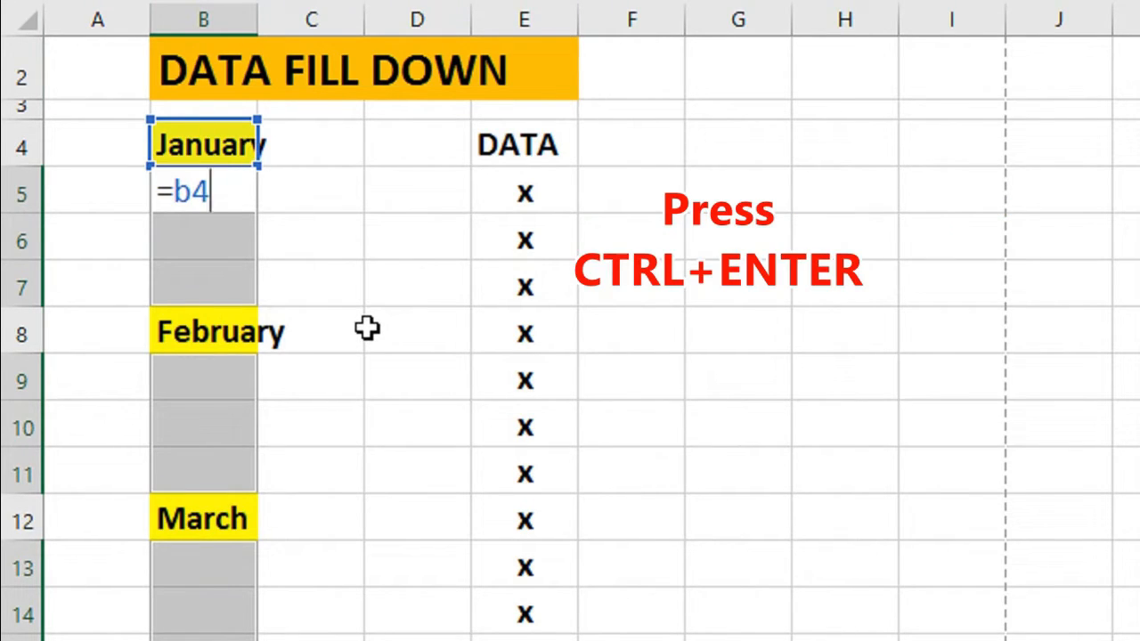
key("ctrl+Return")
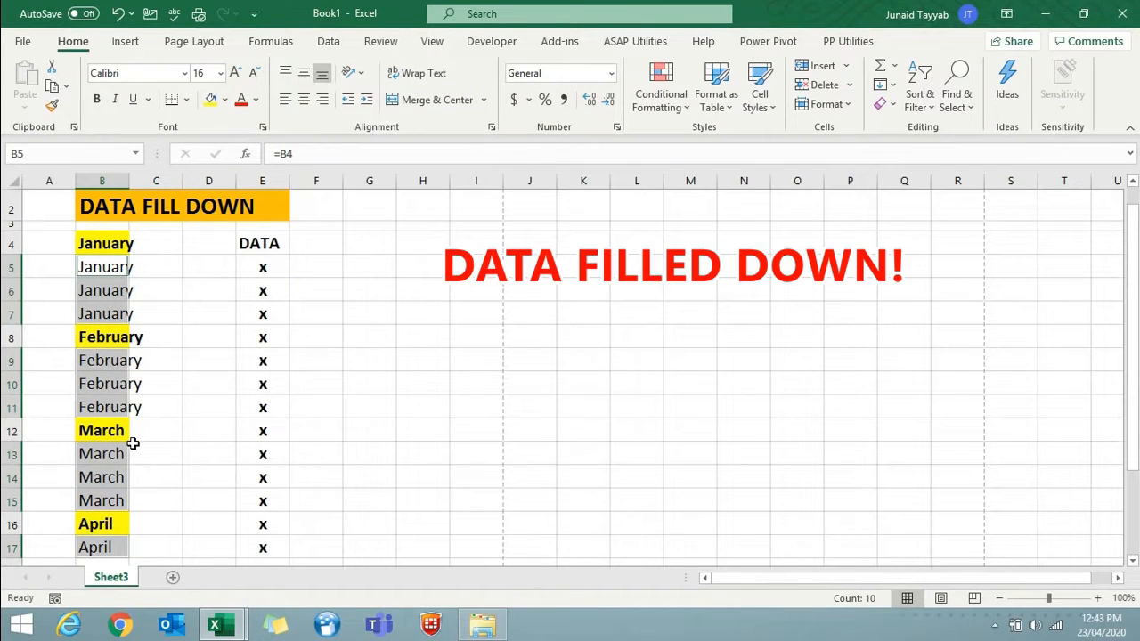
left_click(231, 507)
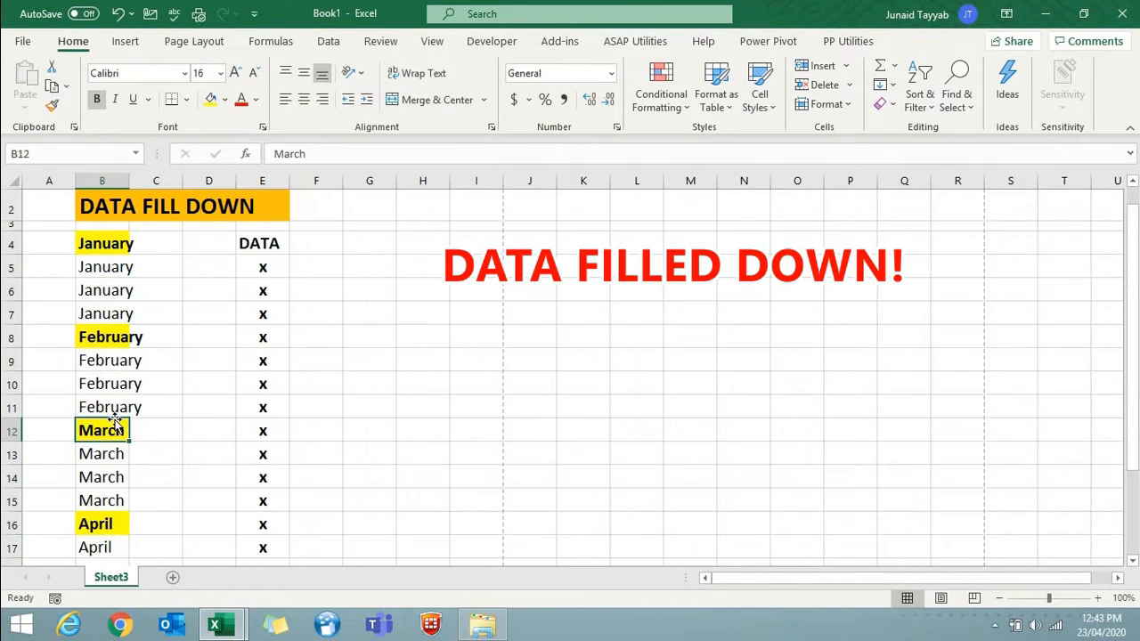
Step: Replace the formulas in B4:B17 of the month column with their values using Paste Special
left_click(91, 250)
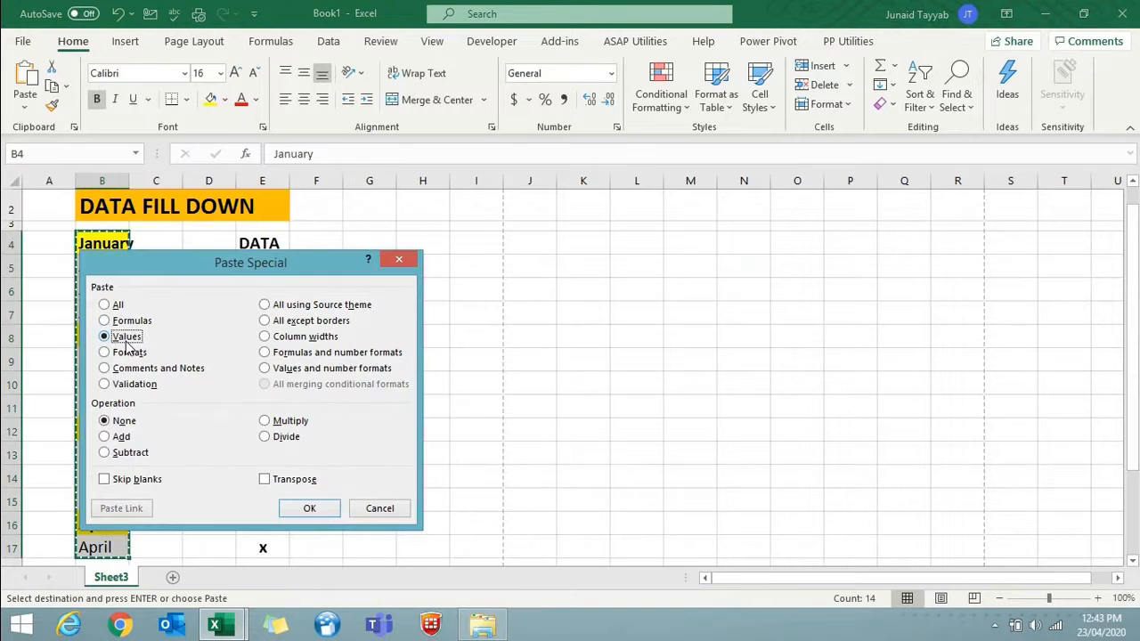
key("Return")
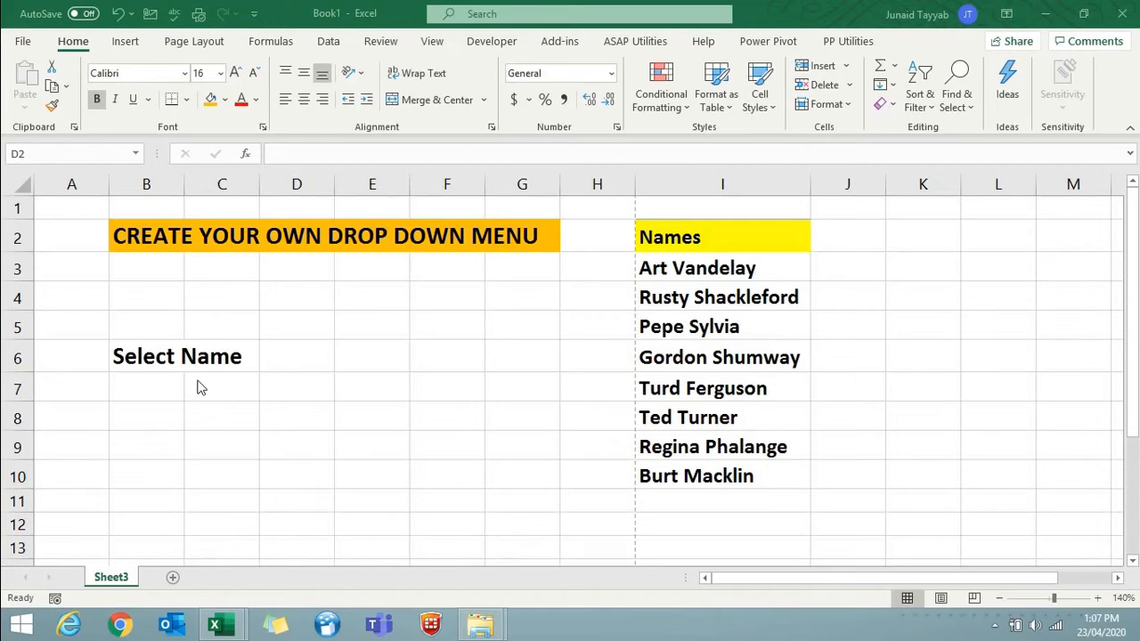
Step: Apply List data validation to cell D6 with the names in =$I$3:$I$10 as its source
left_click(308, 361)
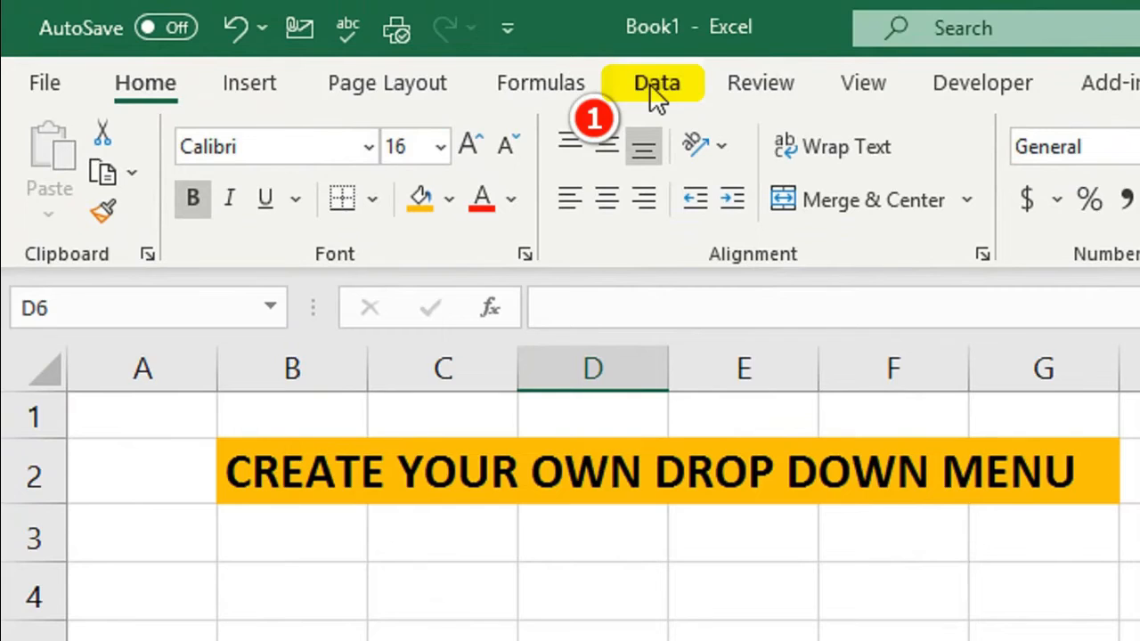
left_click(328, 42)
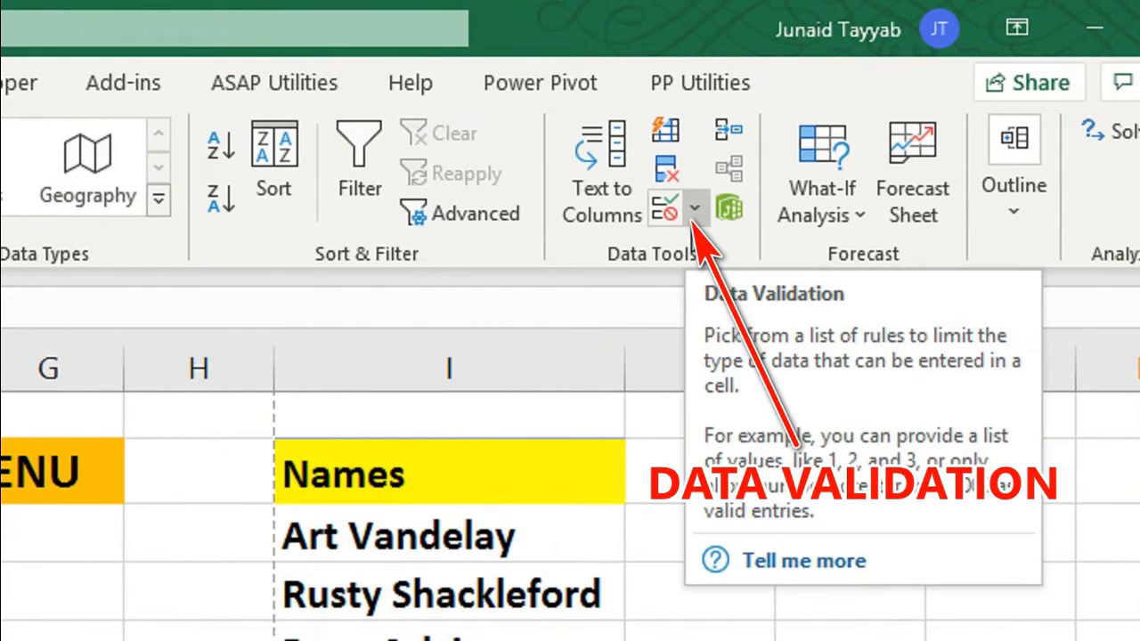
left_click(693, 214)
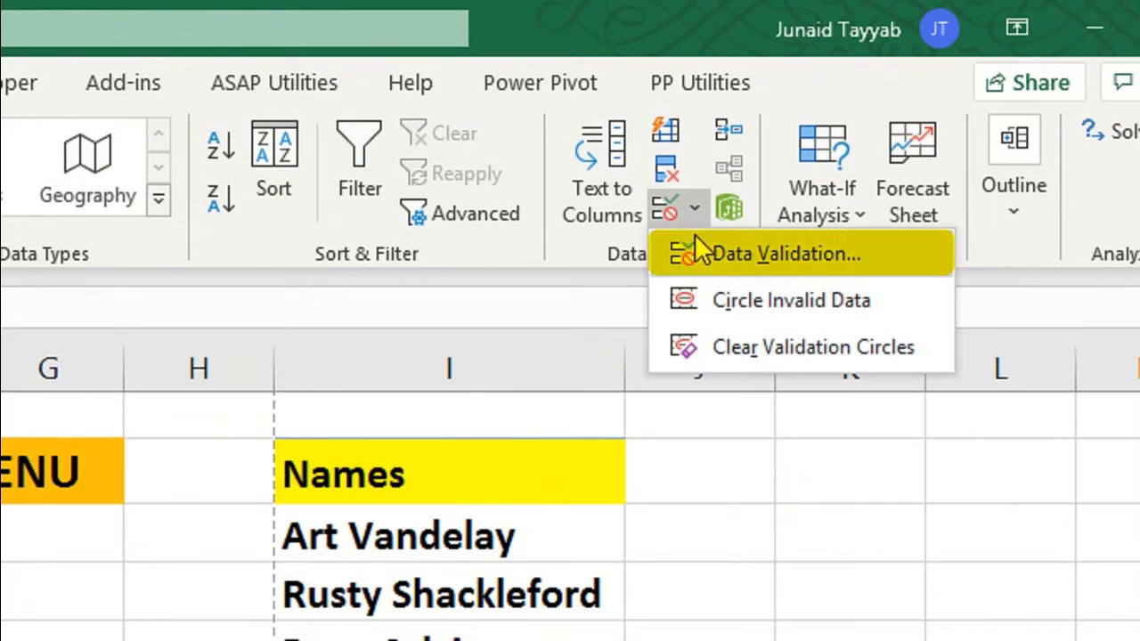
left_click(700, 252)
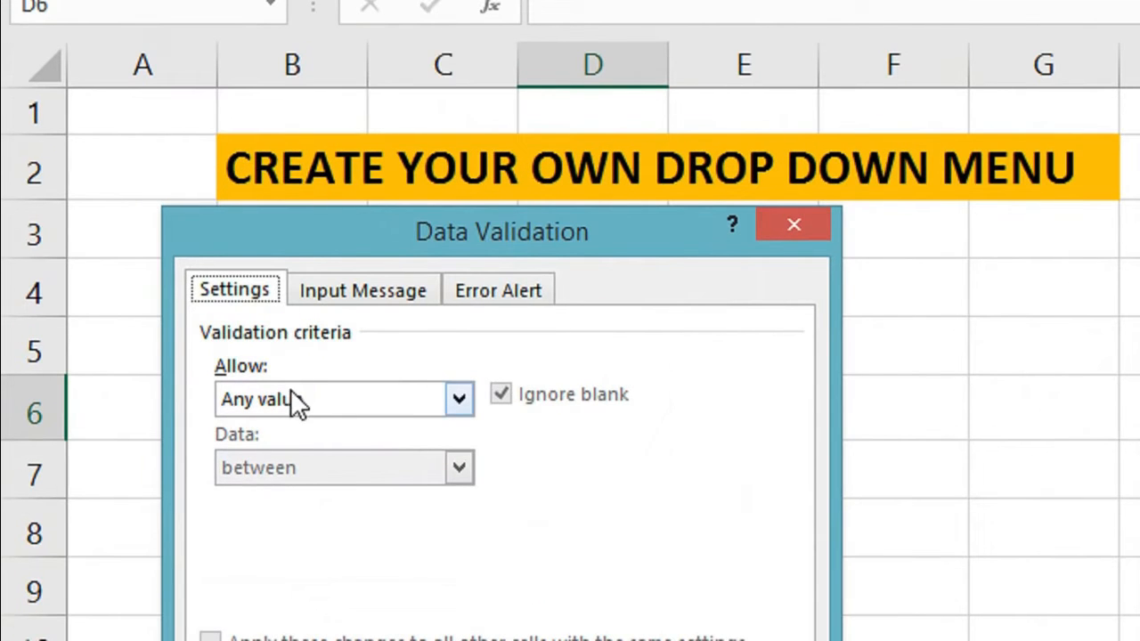
left_click(260, 389)
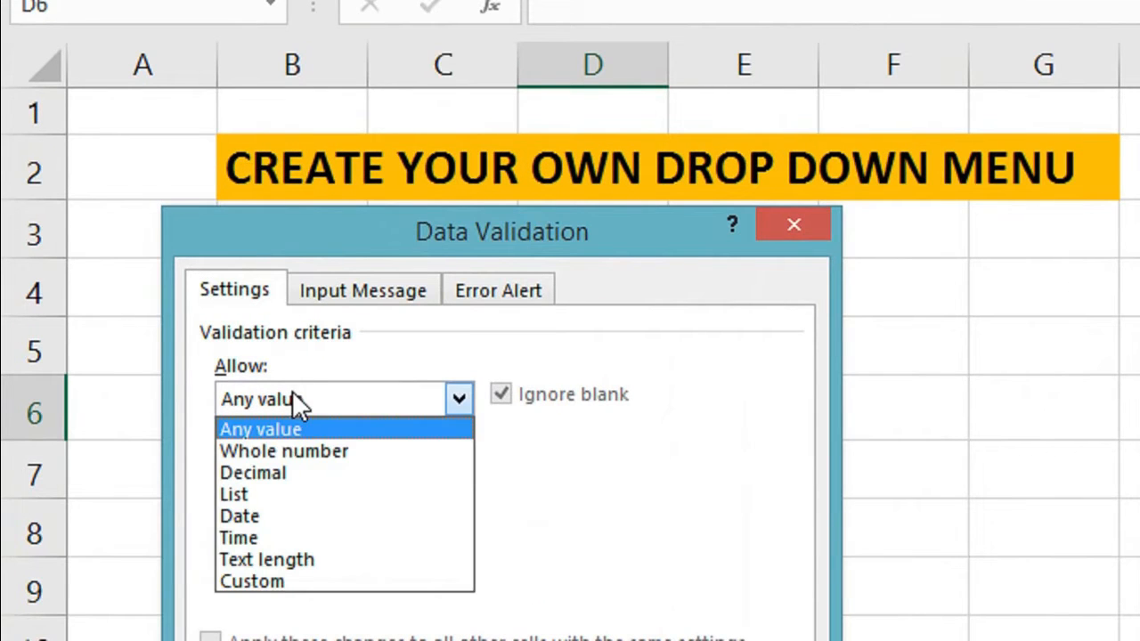
left_click(294, 491)
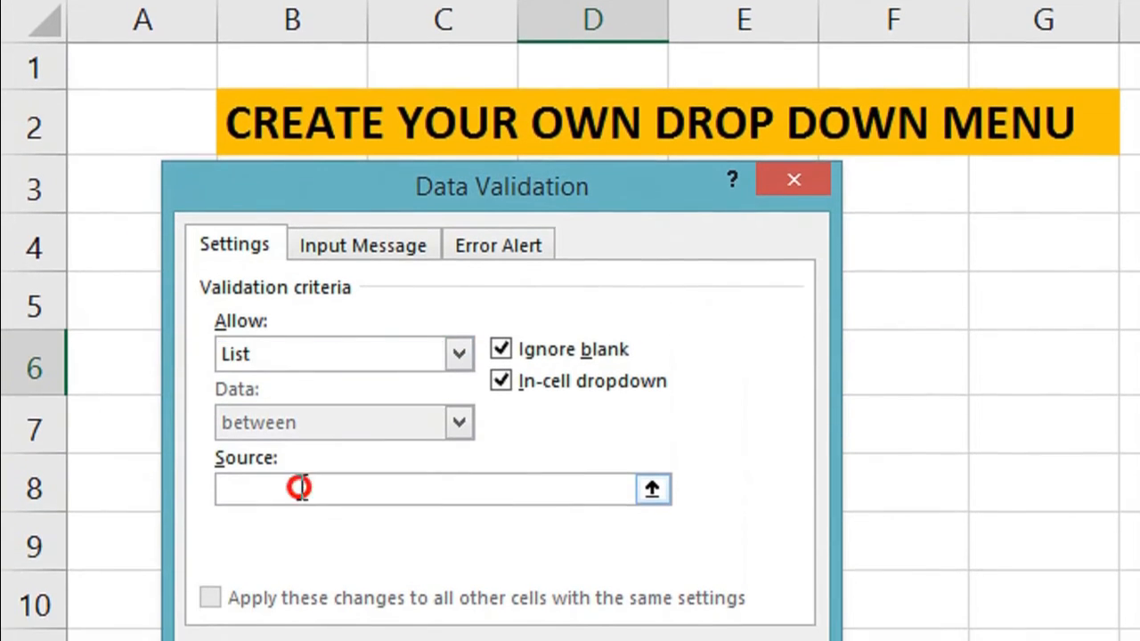
left_click(301, 488)
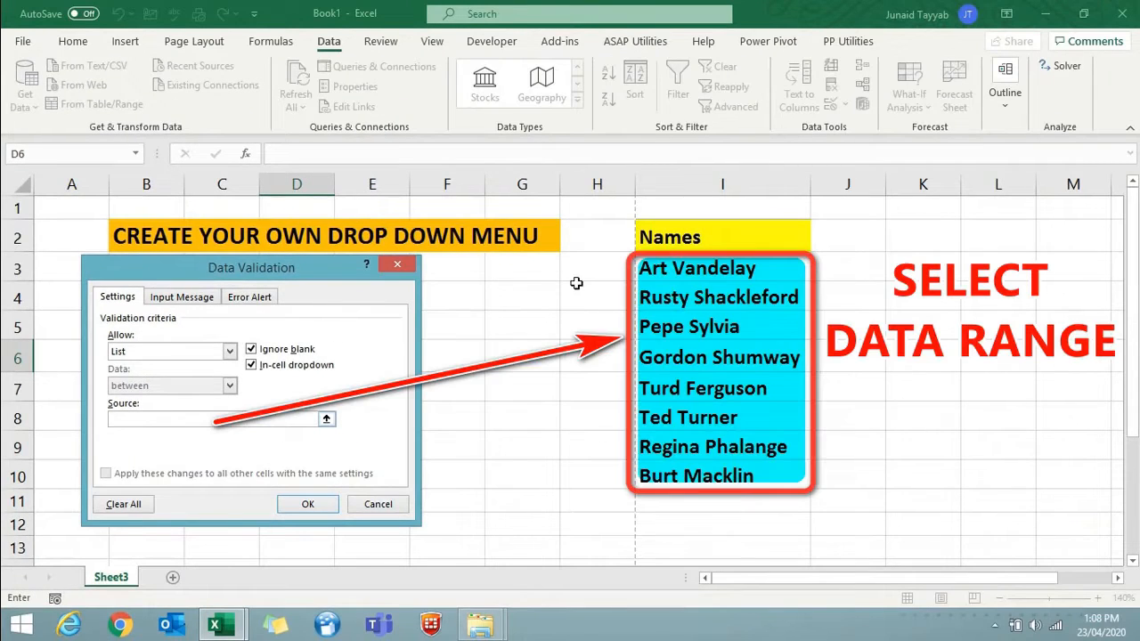
left_click_drag(674, 267, 688, 464)
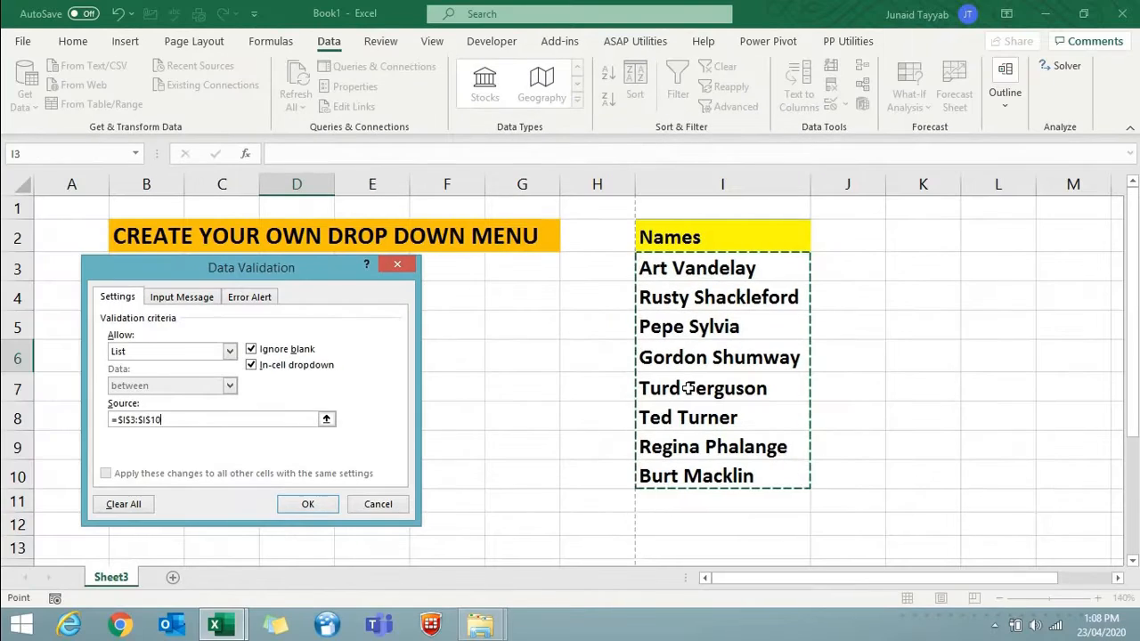
left_click(337, 505)
Step: Test the drop-down list in D6 by choosing the fourth name and replacing it with the first
left_click(575, 324)
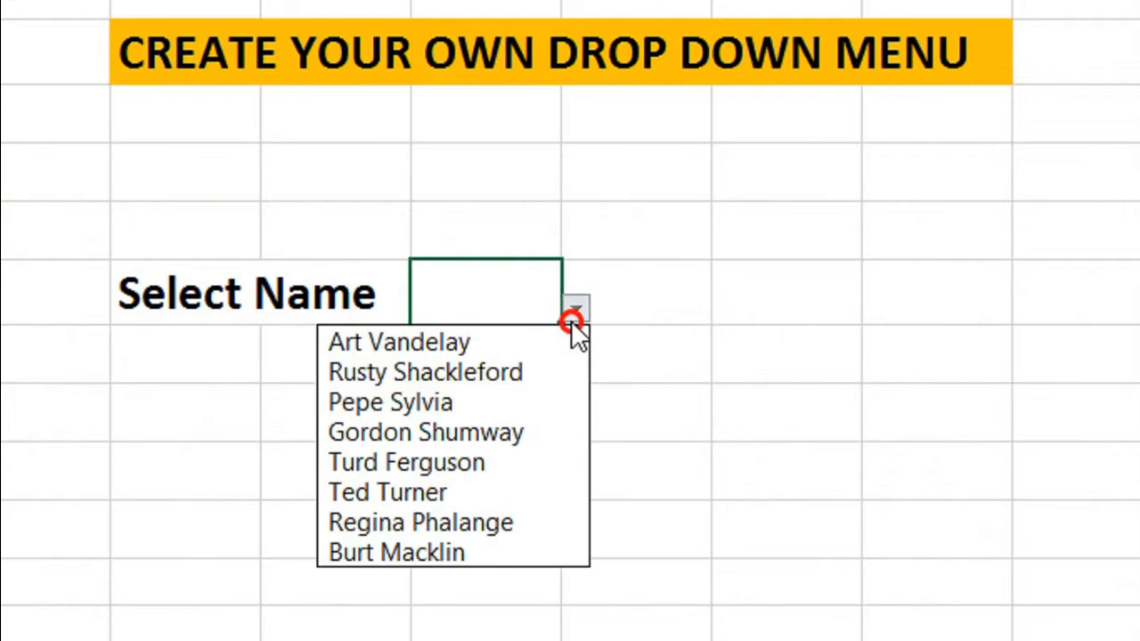
left_click(496, 424)
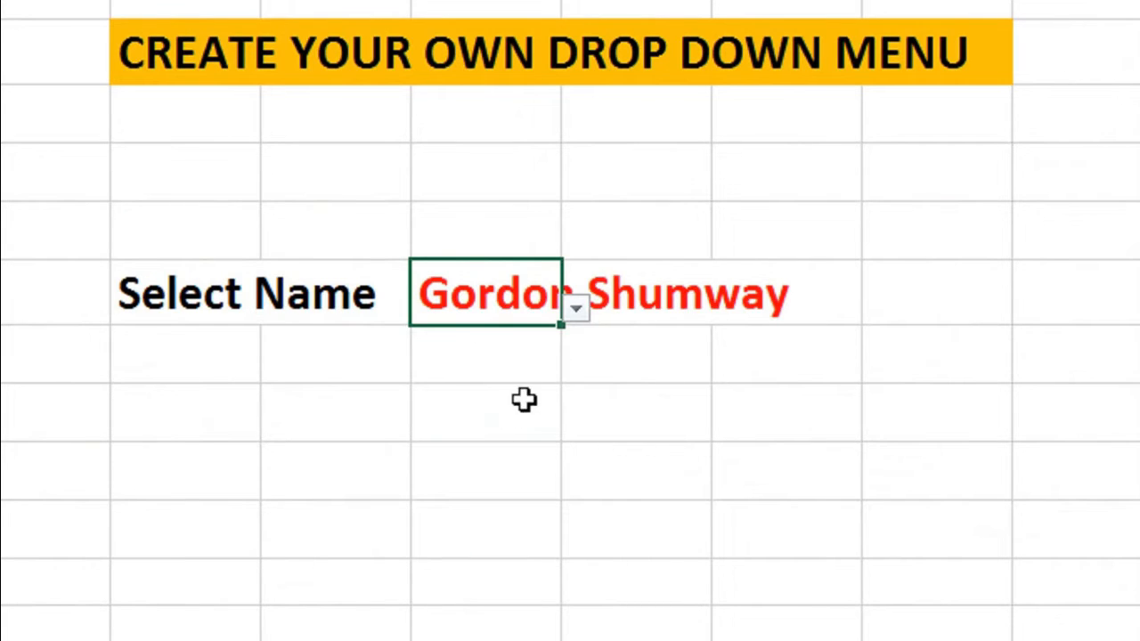
left_click(577, 308)
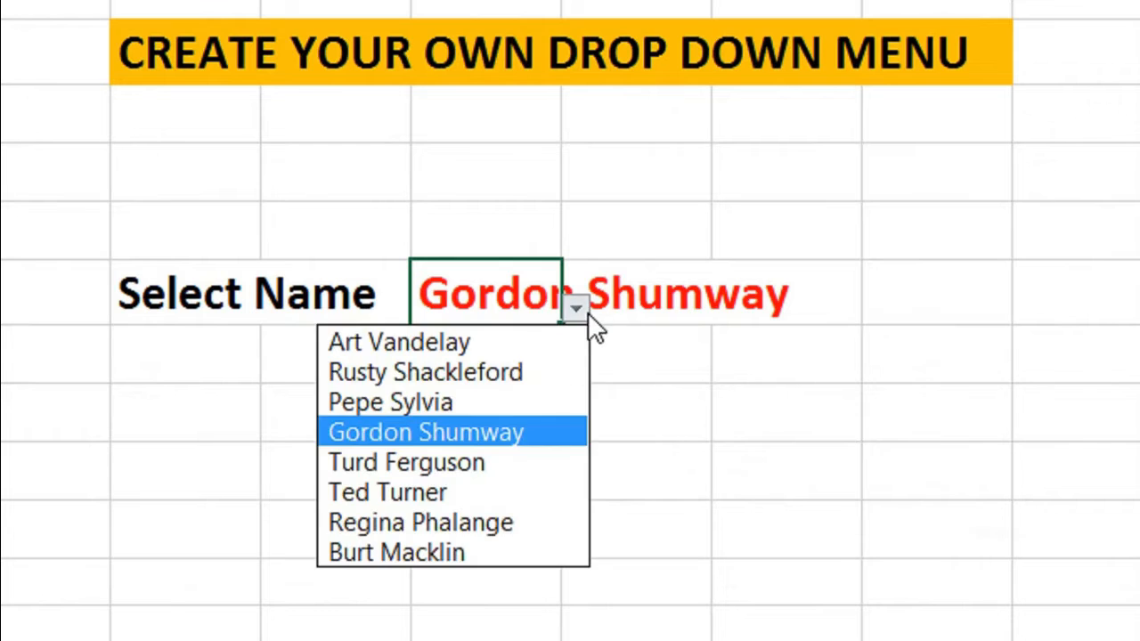
left_click(510, 341)
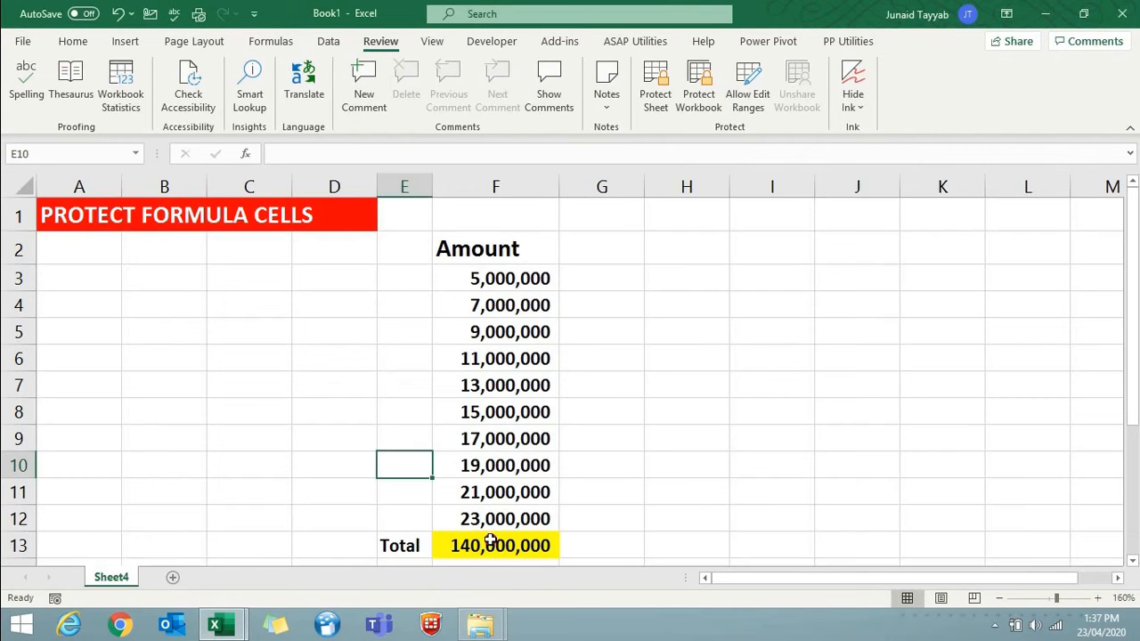
Step: Turn off the Locked protection setting for every cell in Sheet4
left_click(489, 540)
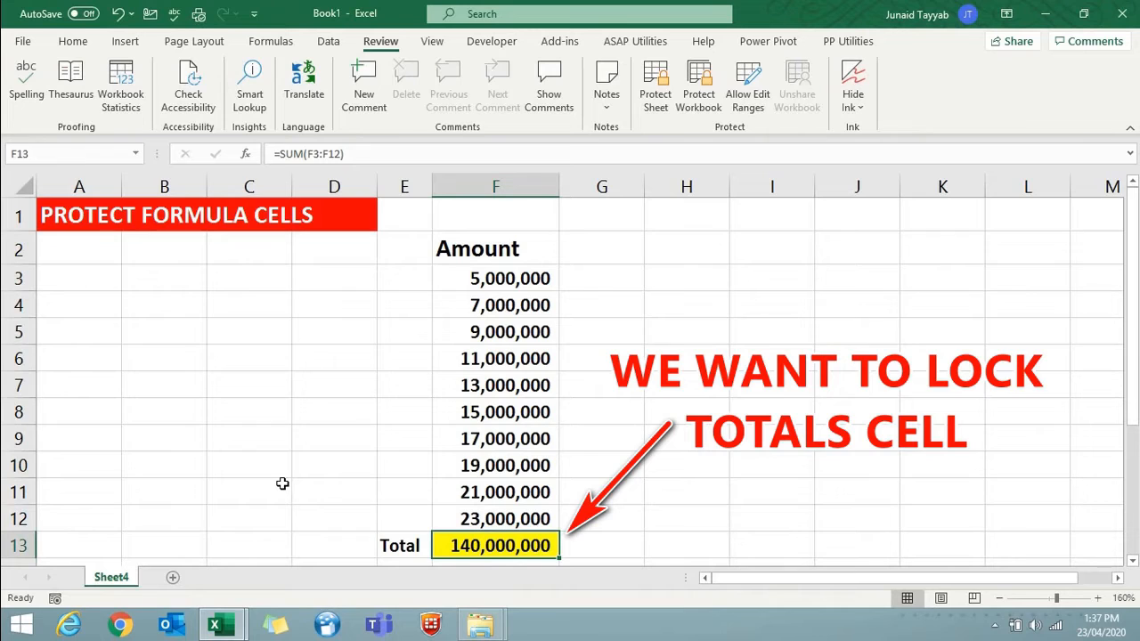
left_click(497, 281)
left_click(499, 387)
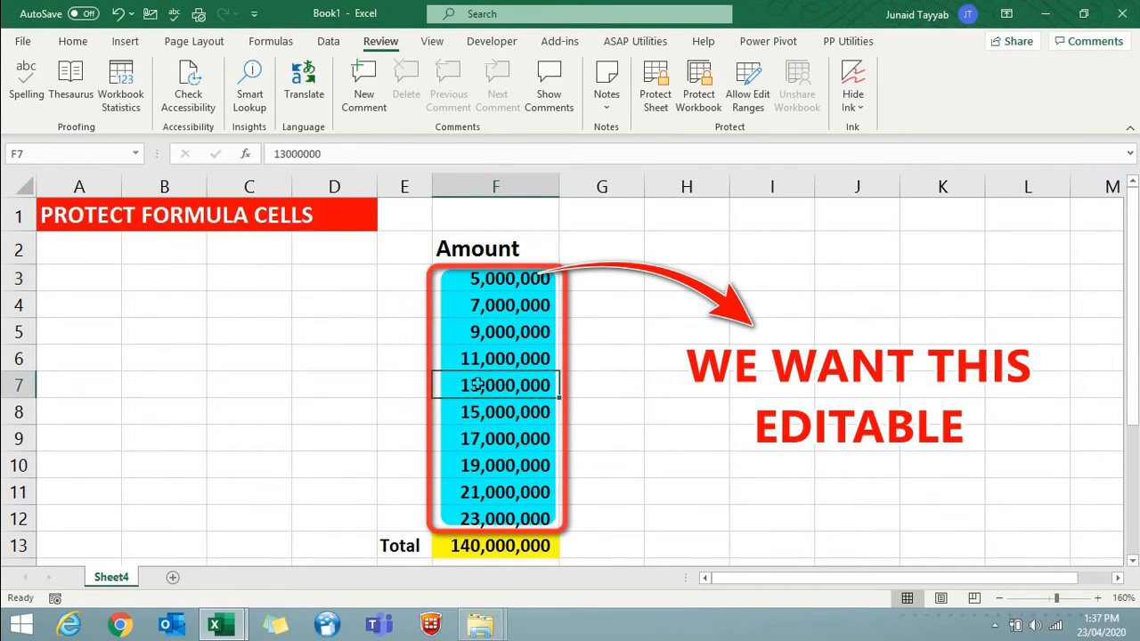
left_click(594, 390)
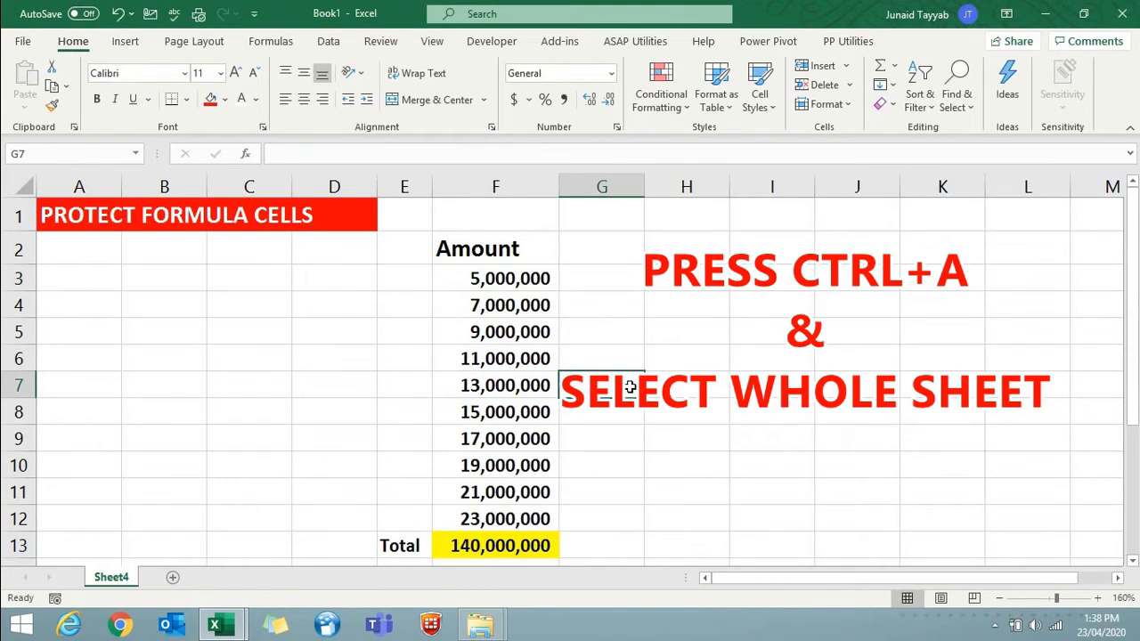
key("ctrl+a")
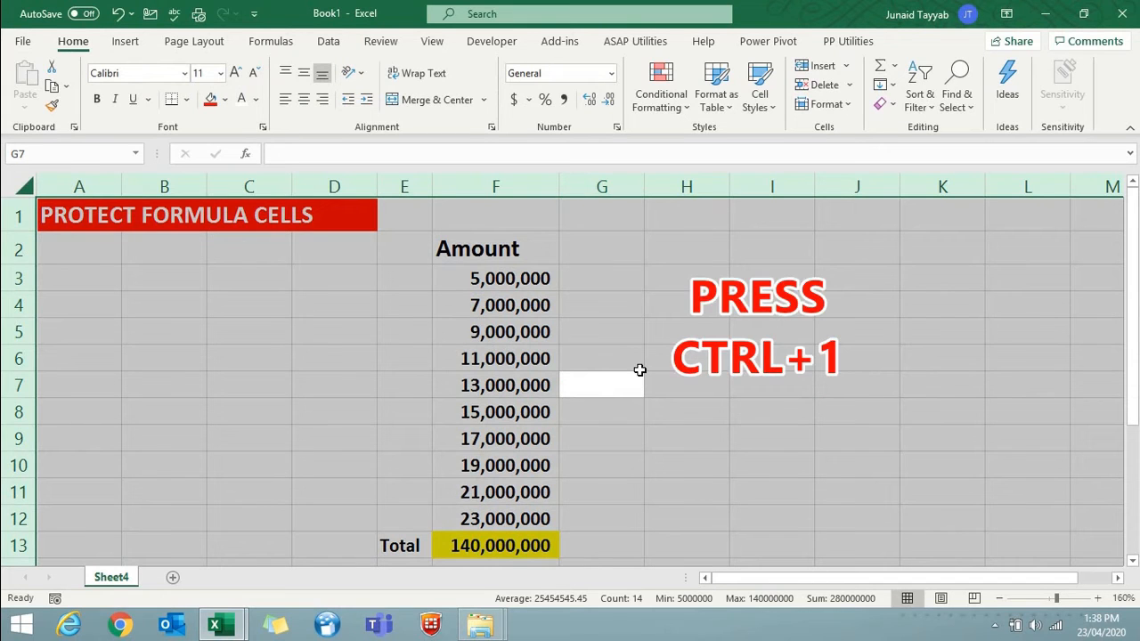
key("ctrl+1")
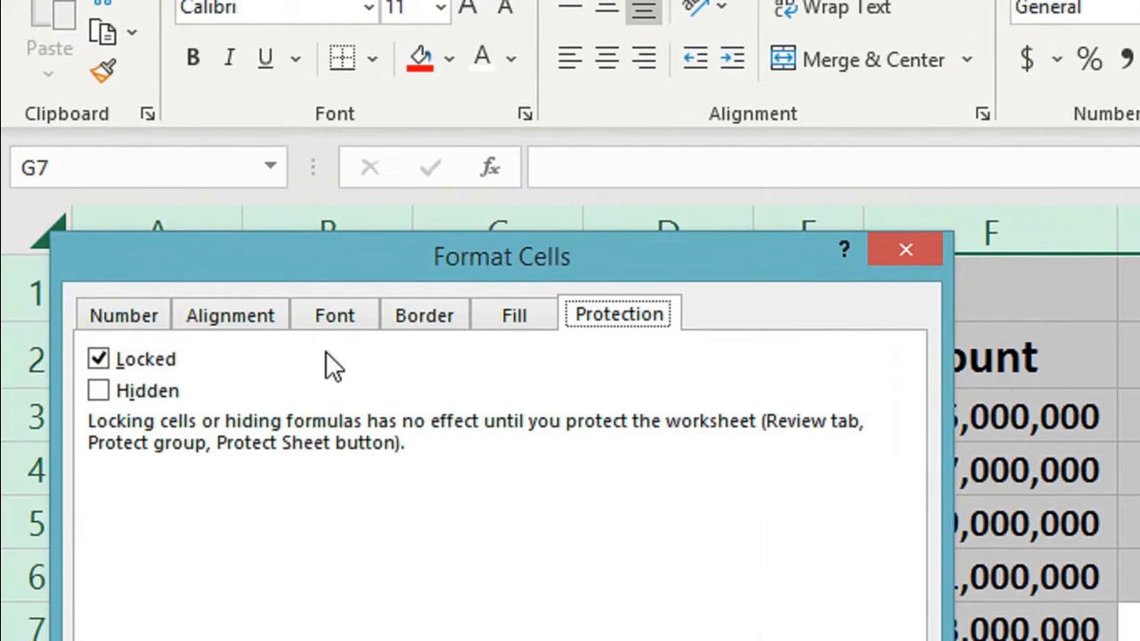
left_click(131, 365)
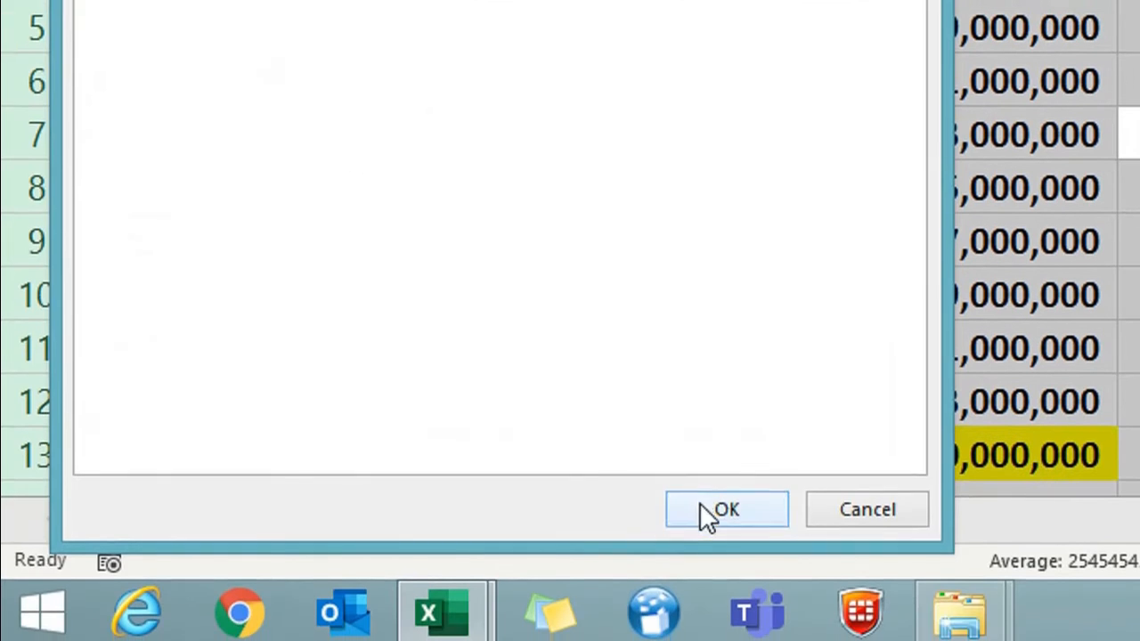
left_click(704, 511)
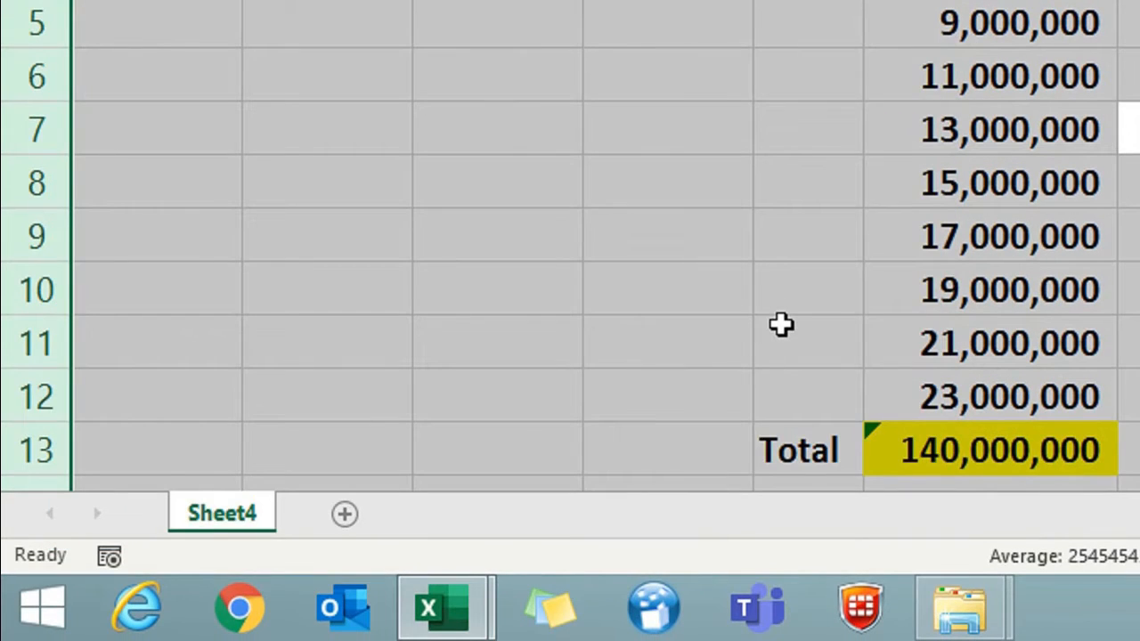
Step: Turn on the Locked protection setting for the total formula cell F13 only
left_click(993, 456)
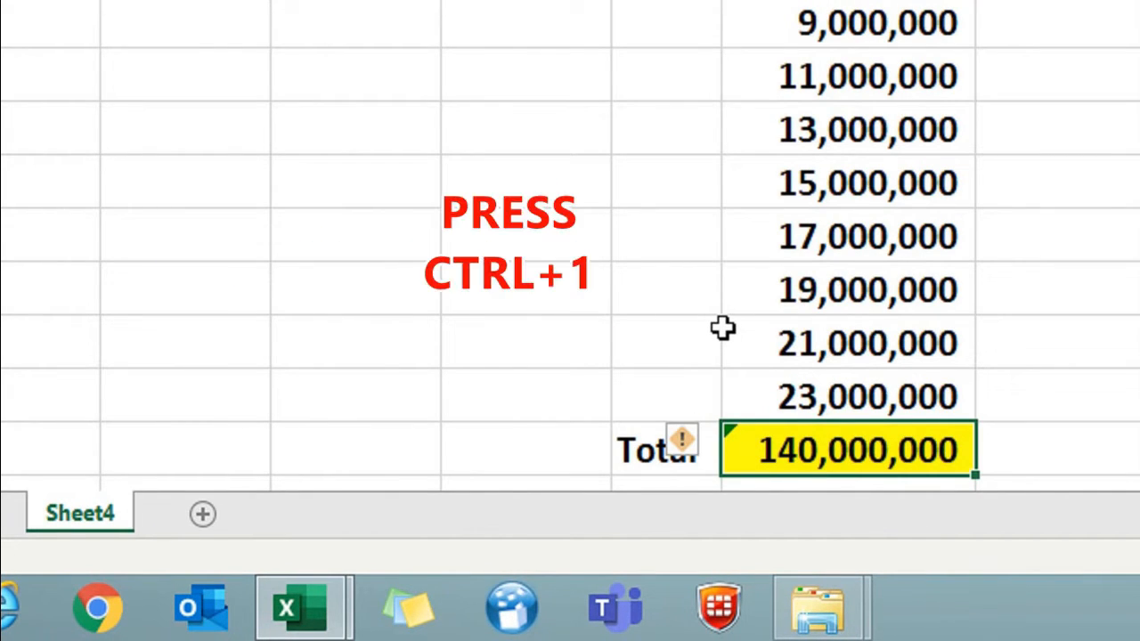
key("ctrl+1")
left_click(445, 172)
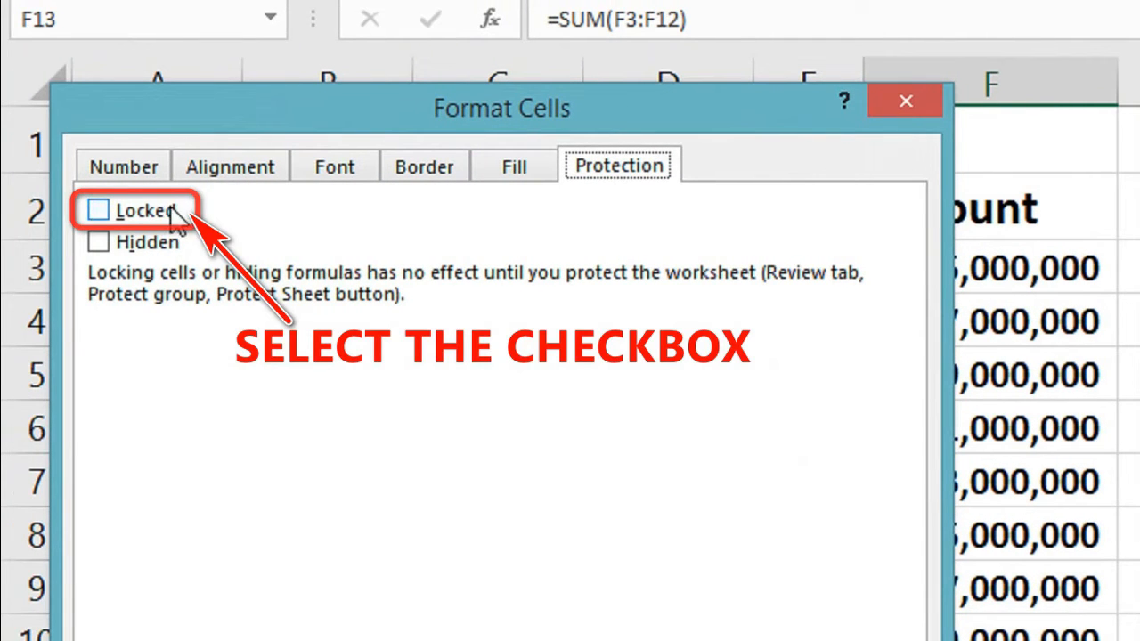
left_click(171, 207)
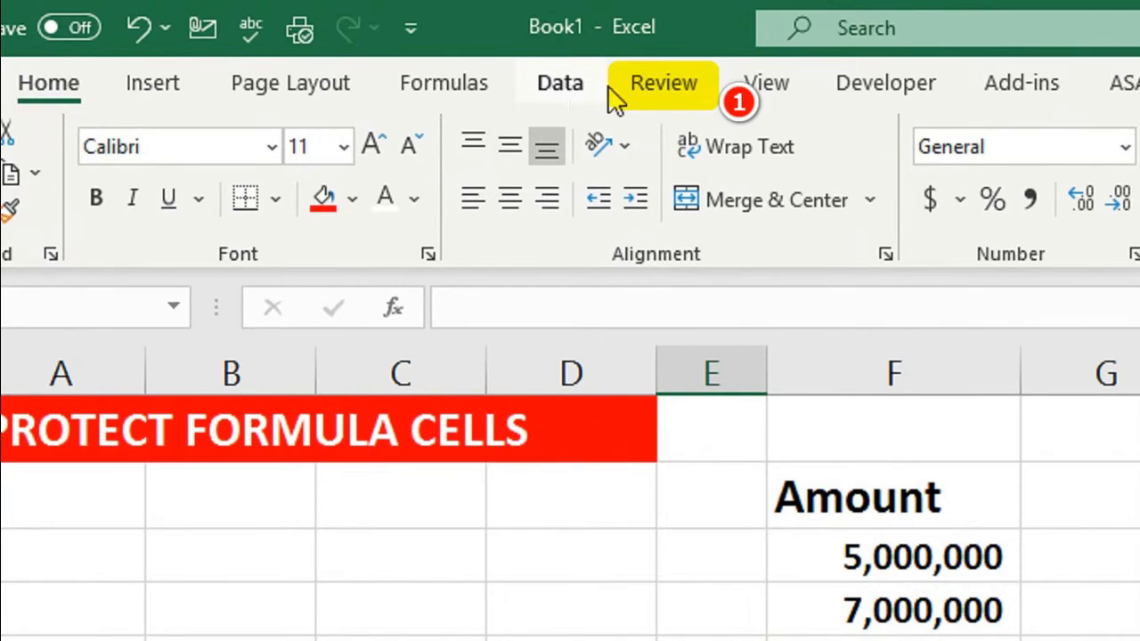
Step: Protect the sheet without a password, allowing only the selection of locked and unlocked cells
left_click(379, 42)
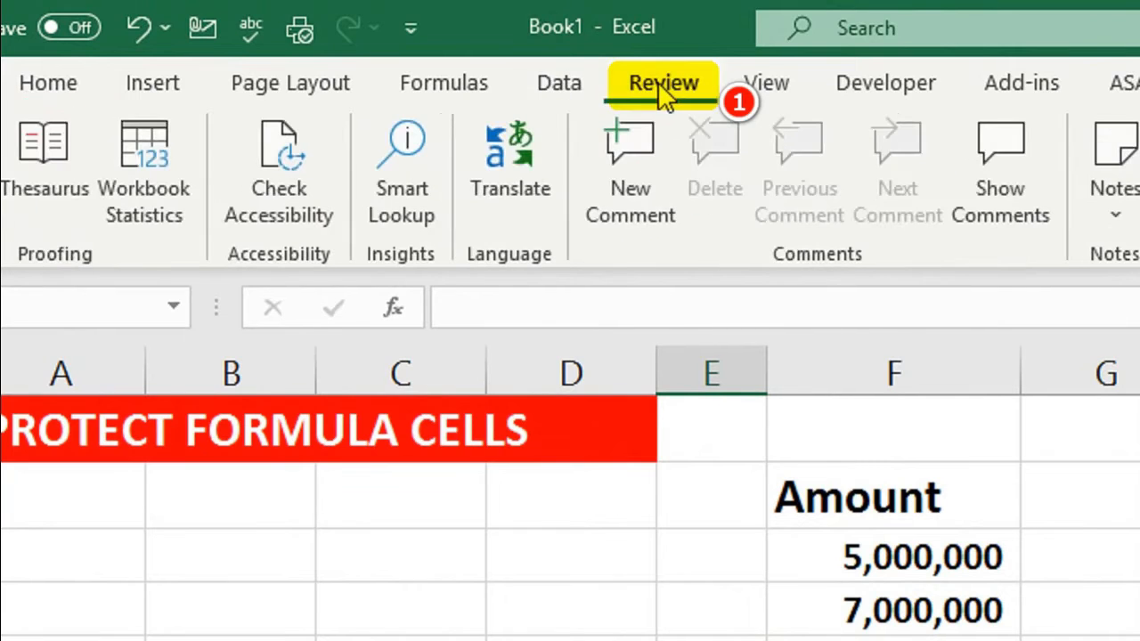
left_click(890, 205)
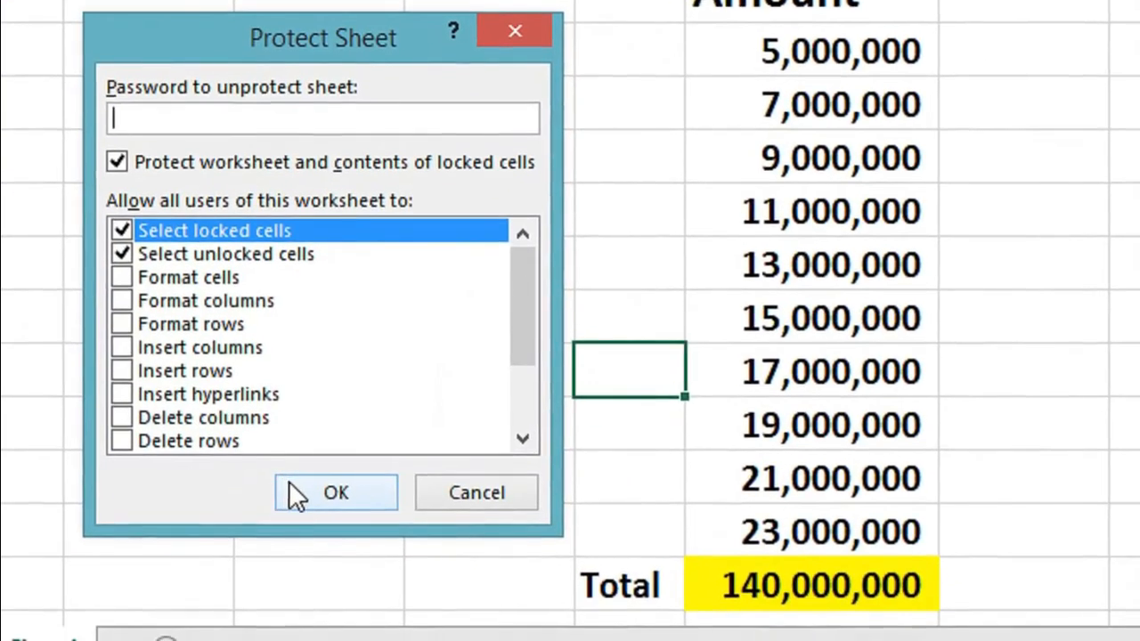
left_click(290, 482)
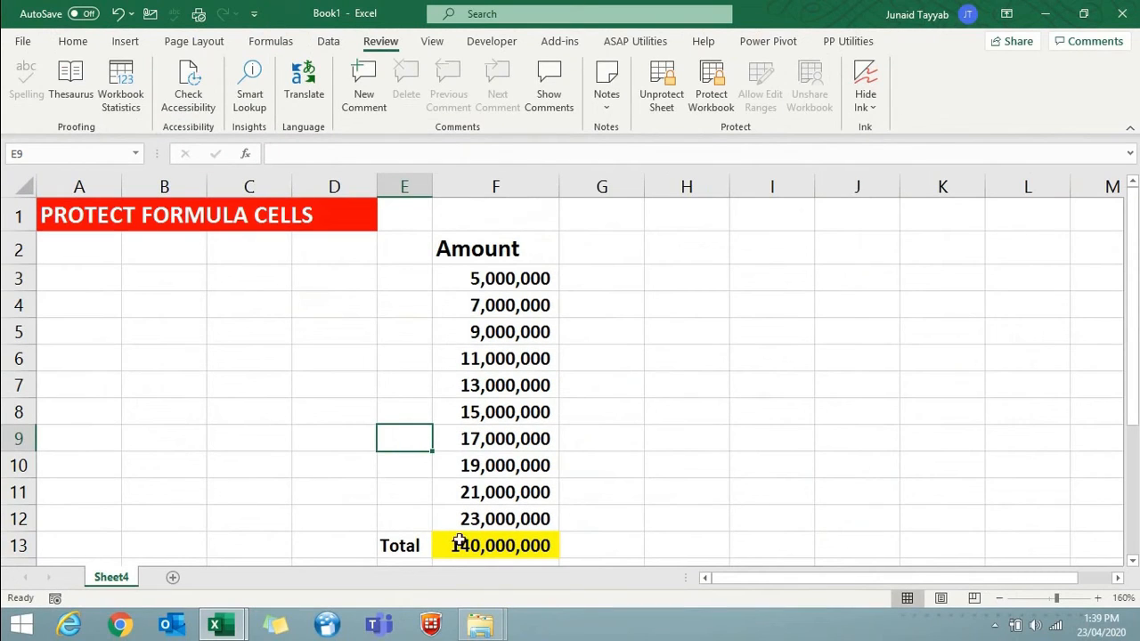
Step: Try to delete the total formula in F13 on the protected sheet
left_click(459, 543)
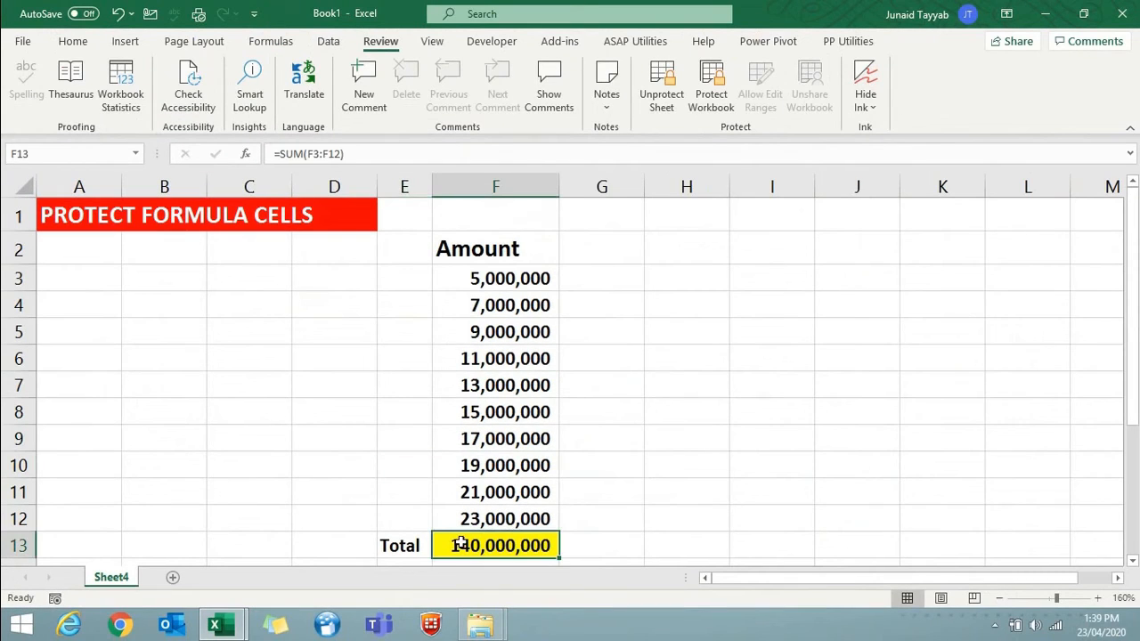
key("Delete")
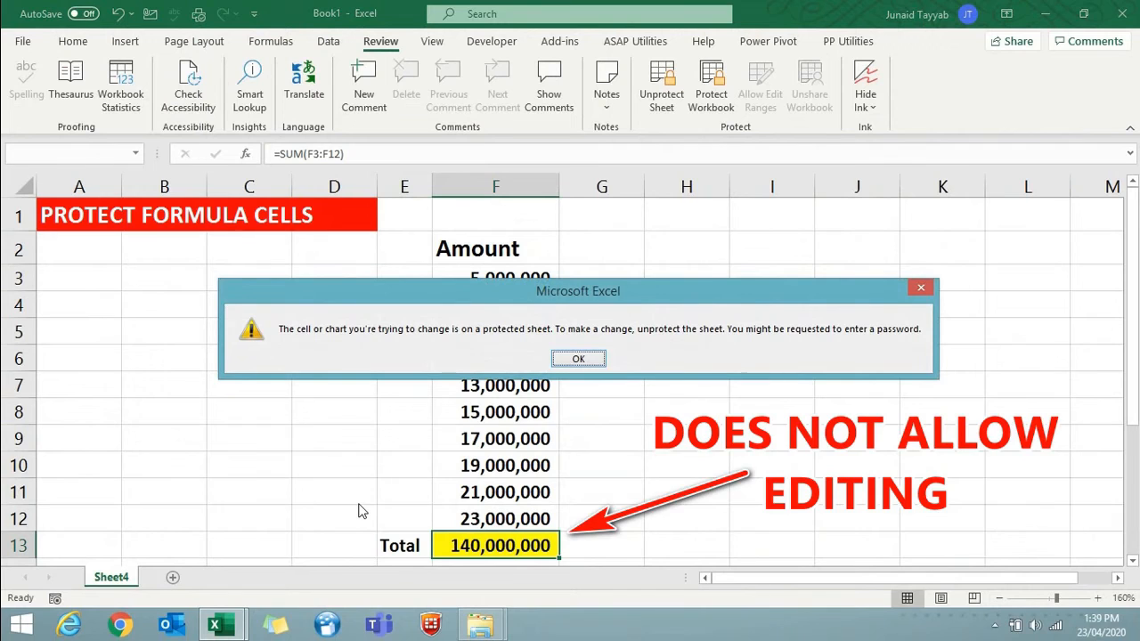
key("Return")
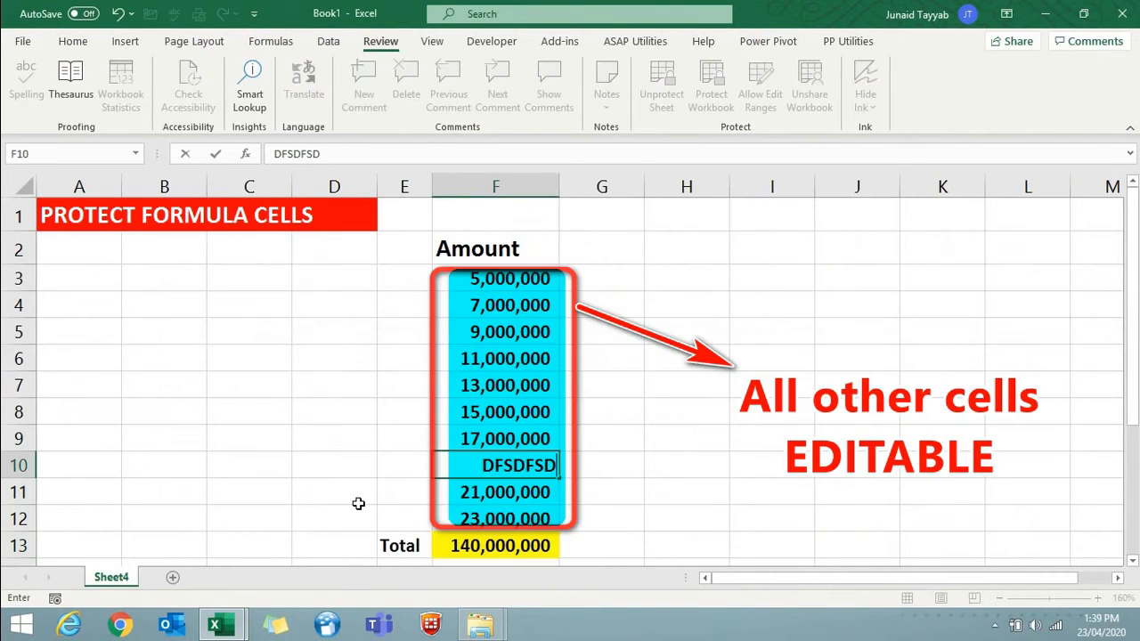
Step: Test editing the unlocked amount in F10 by entering DFSDFSD and replacing it with 2342342
key("Return")
key("Up")
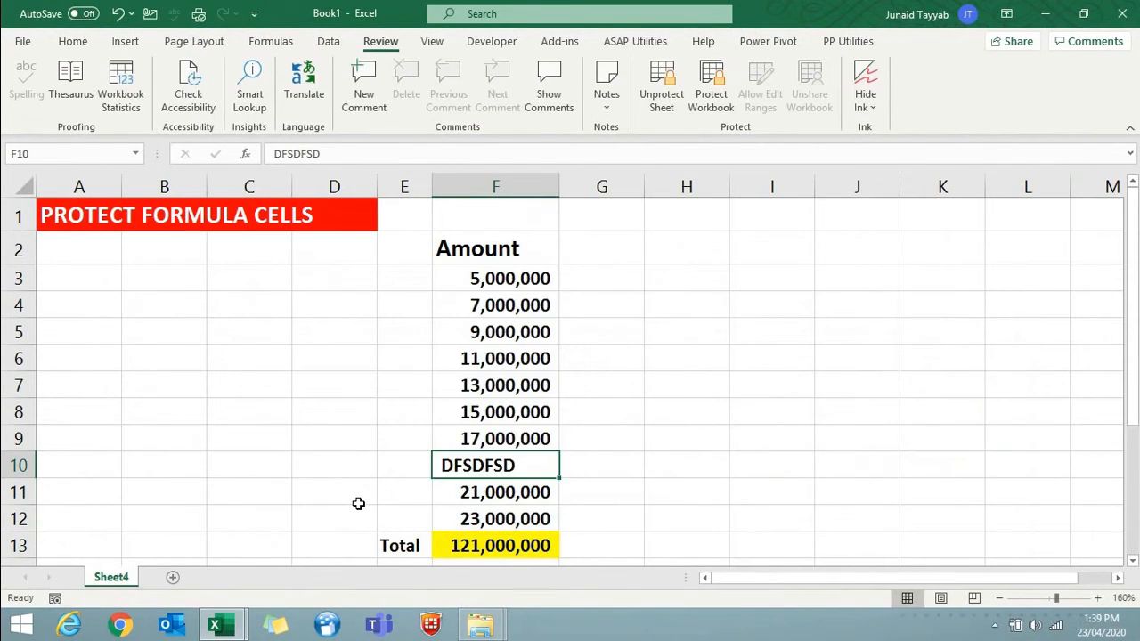
type("2342342")
key("Return")
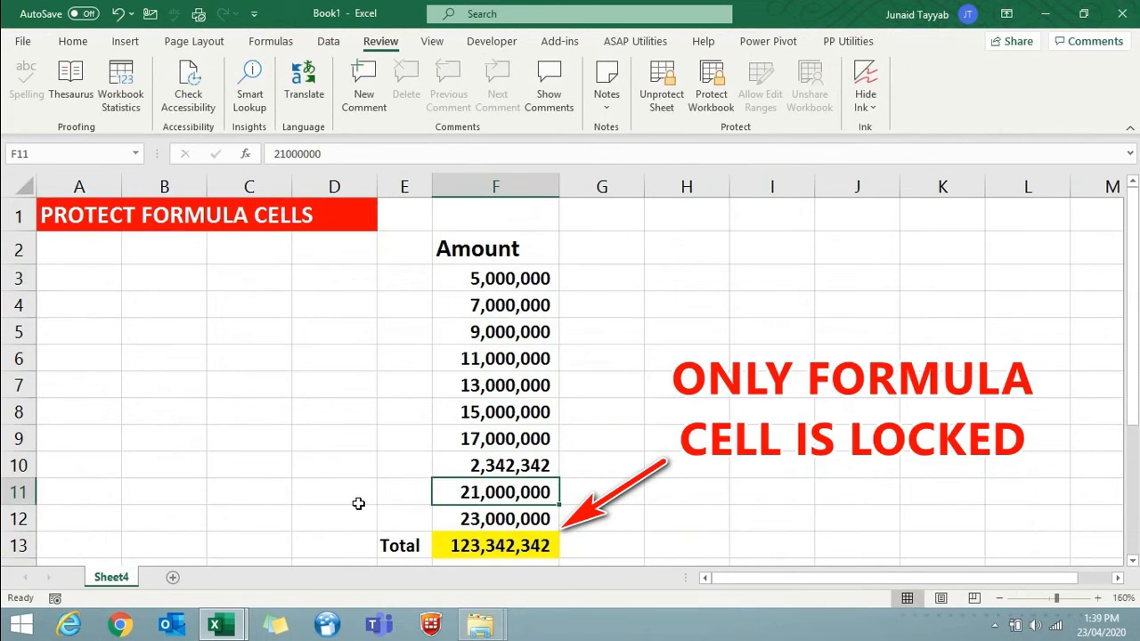
key("Down")
key("Down")
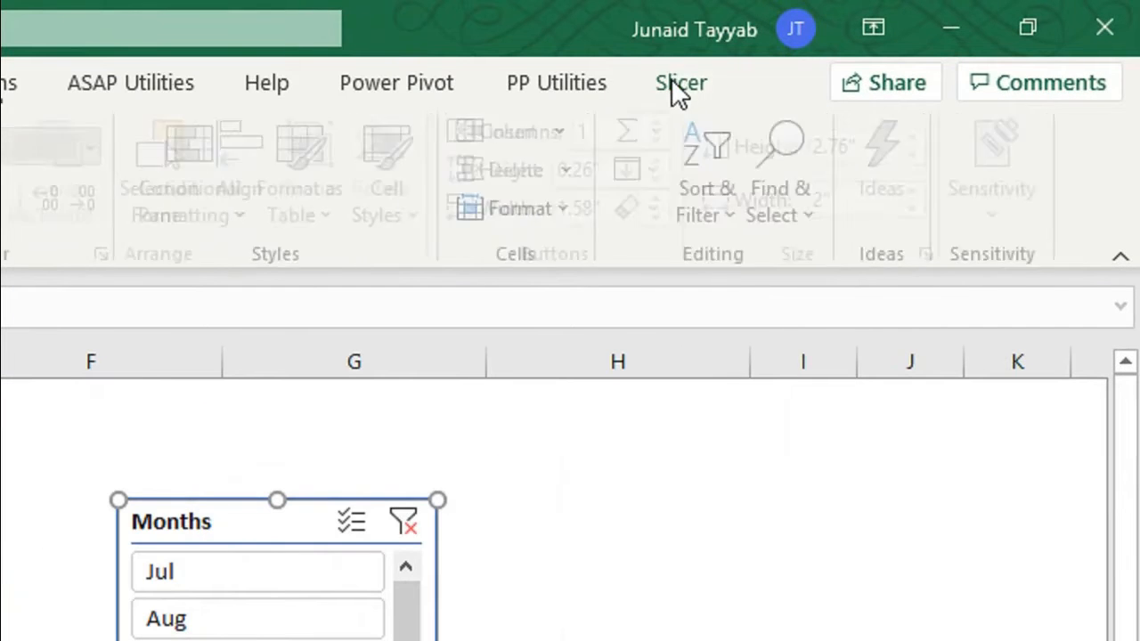
Step: Duplicate the slicer style as SlicerStyleLight5 3 and format its Whole Slicer element with Calibri Light (Headings), bold, size 14
right_click(283, 177)
left_click(328, 249)
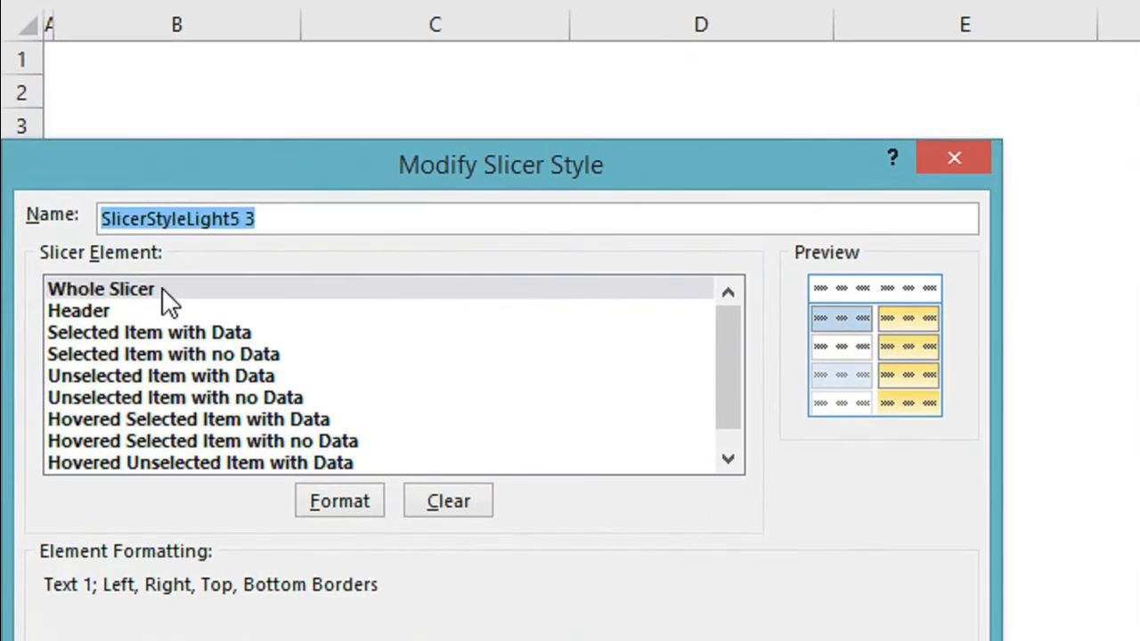
left_click(81, 312)
left_click(159, 415)
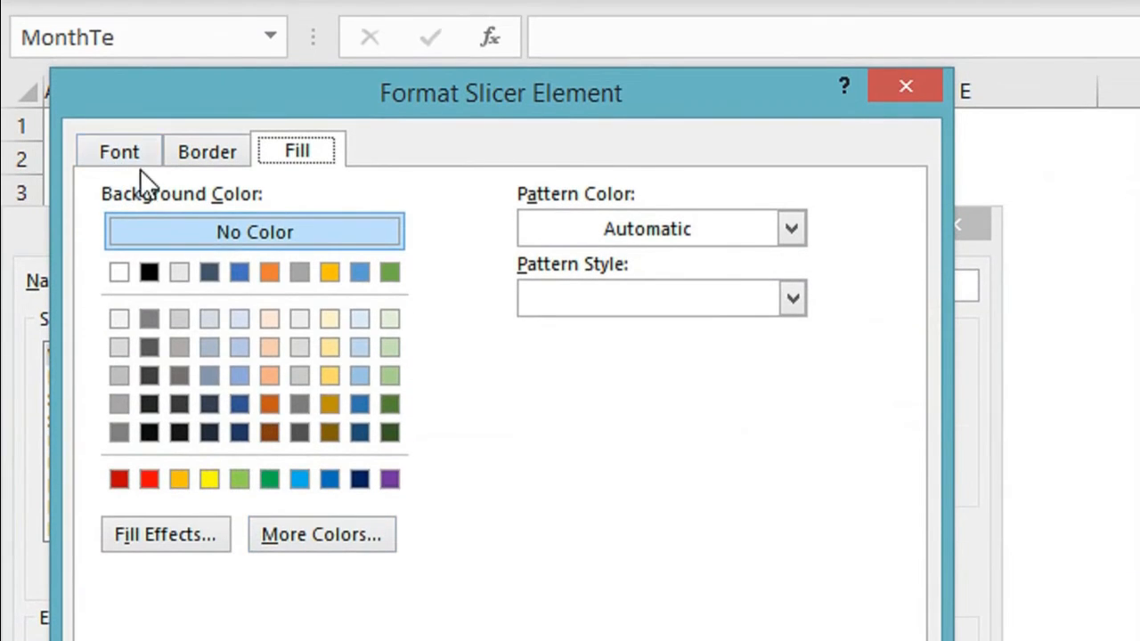
left_click(125, 73)
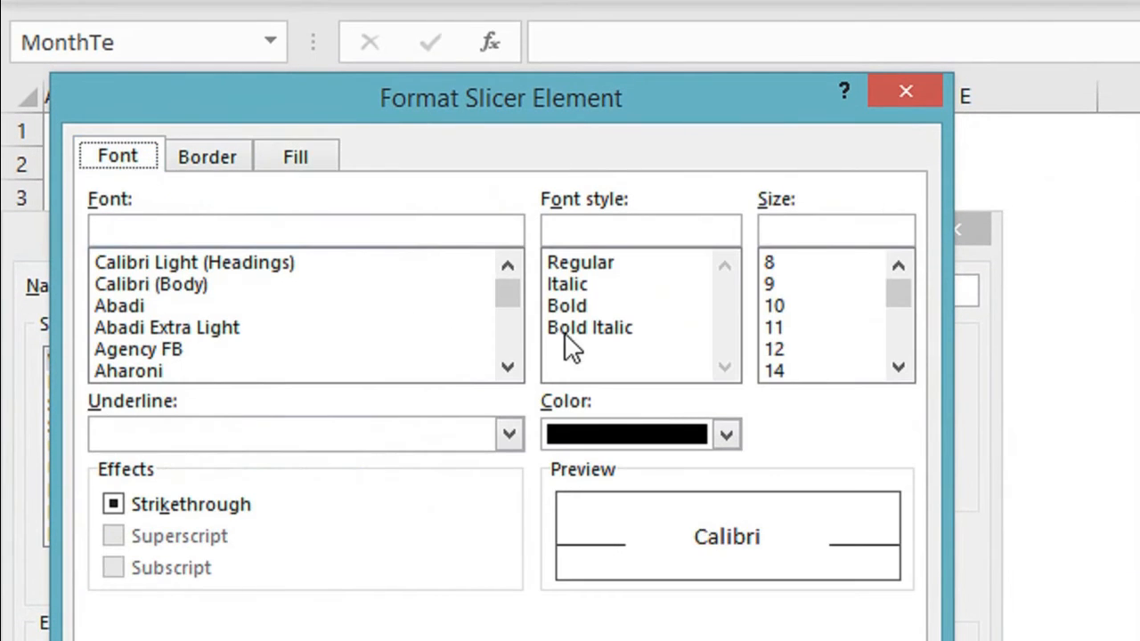
left_click(567, 306)
left_click(195, 263)
left_click(774, 371)
left_click(722, 629)
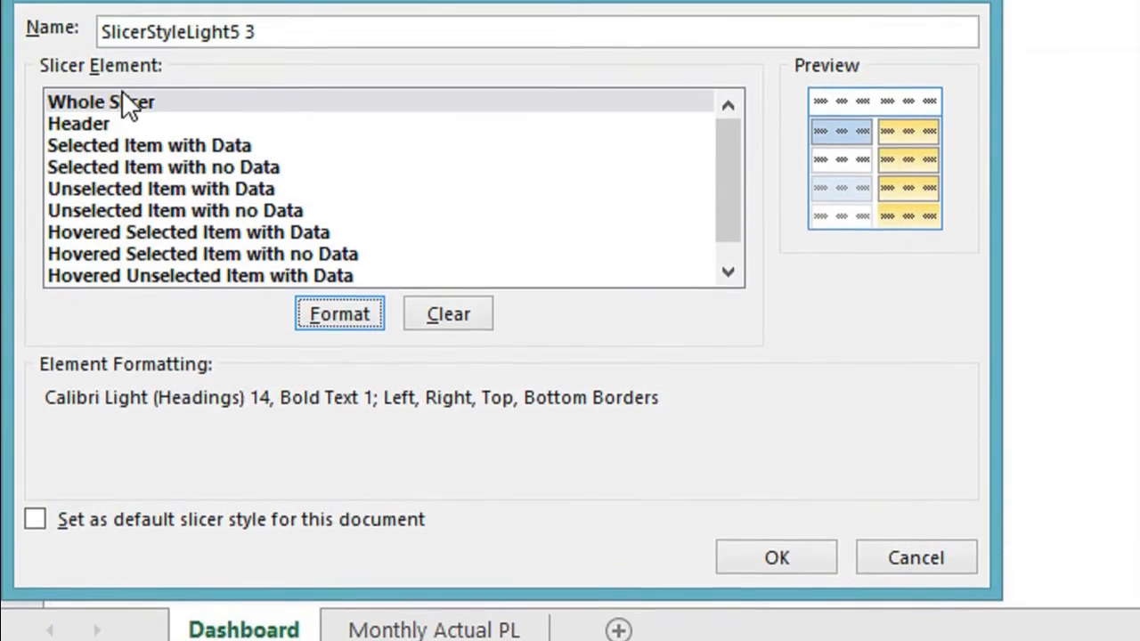
Step: Format the style's Header element with a standard blue fill and white, bold, size 14 font
left_click(340, 313)
left_click(278, 165)
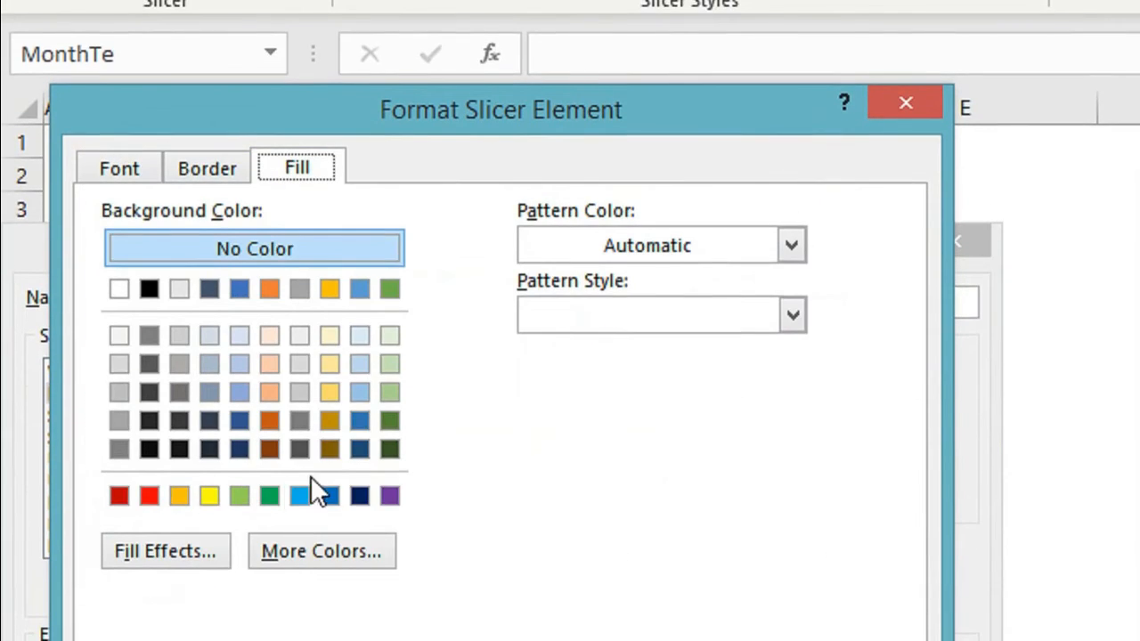
left_click(329, 495)
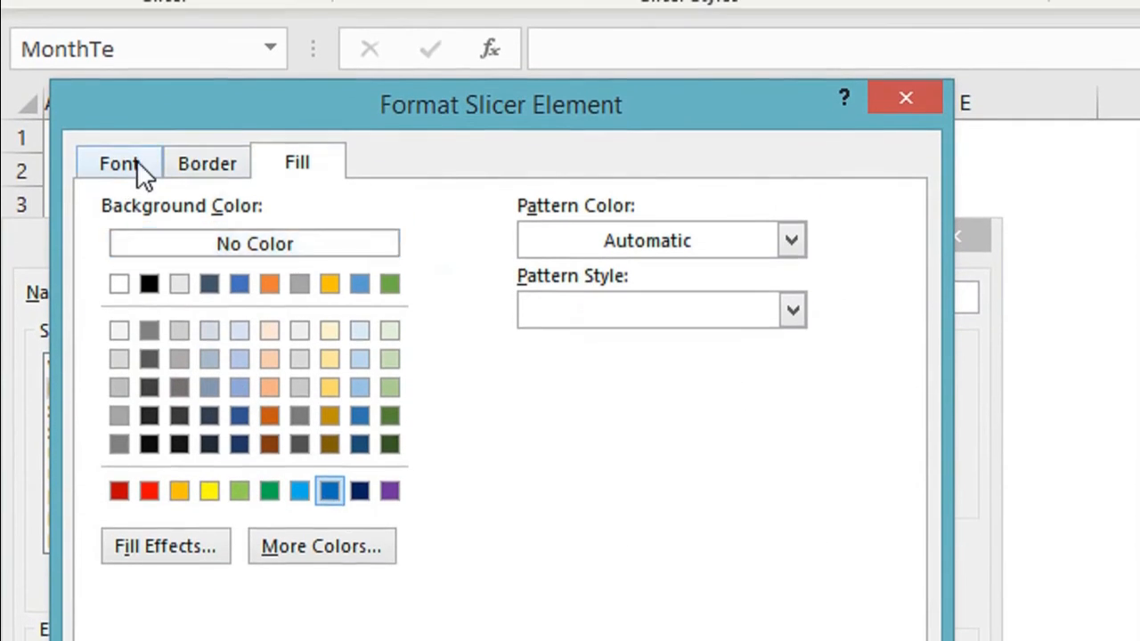
left_click(138, 165)
left_click(605, 436)
left_click(588, 569)
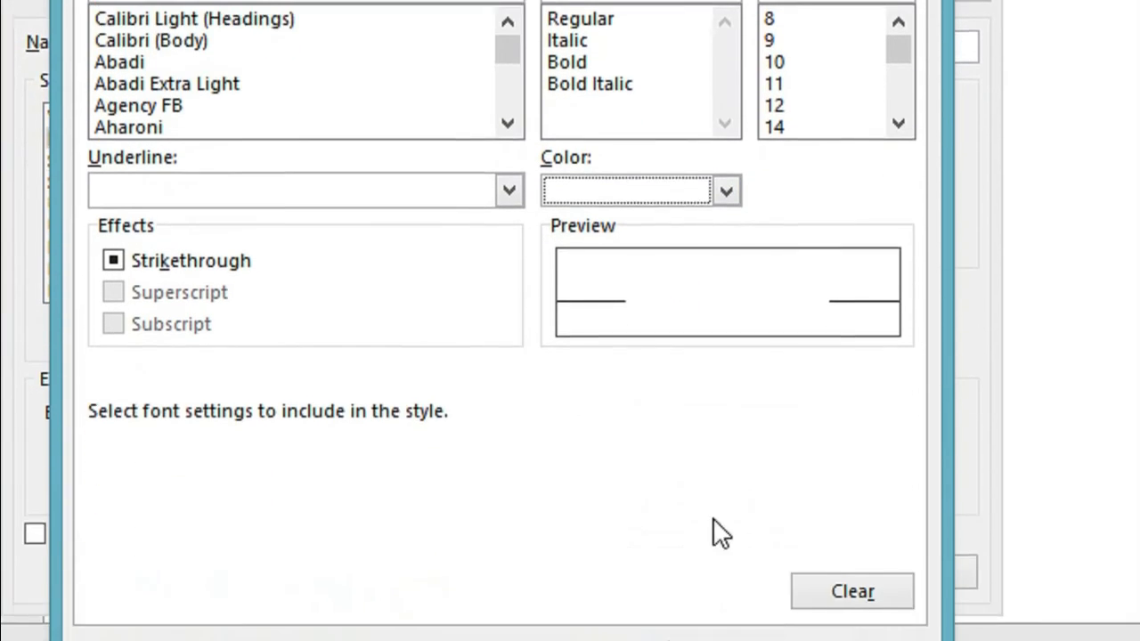
left_click(567, 62)
left_click(773, 126)
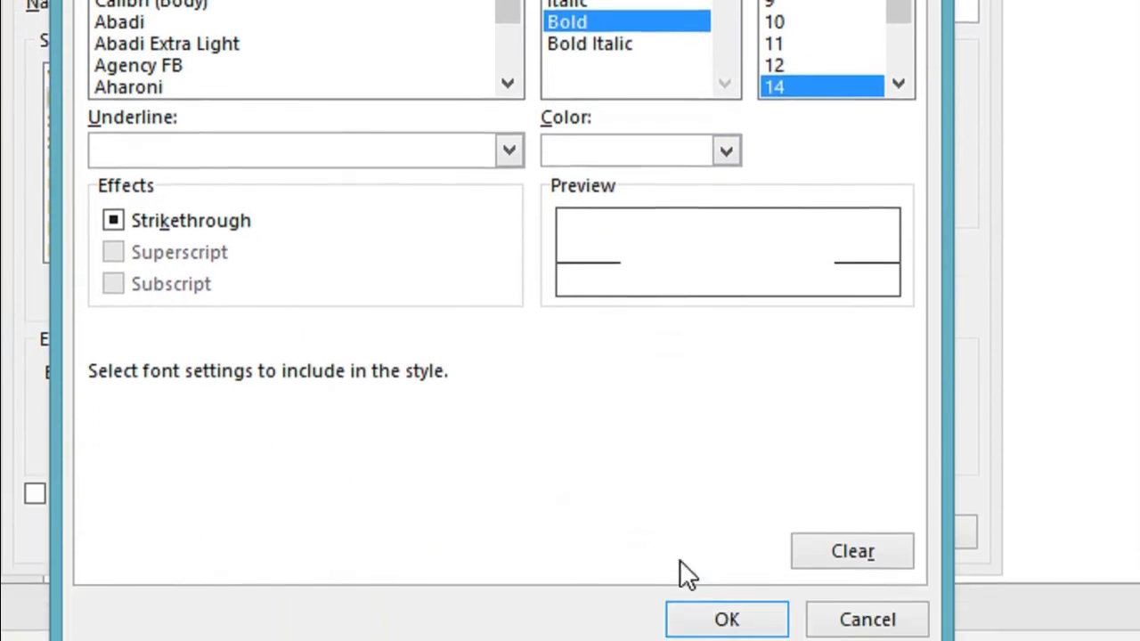
left_click(726, 619)
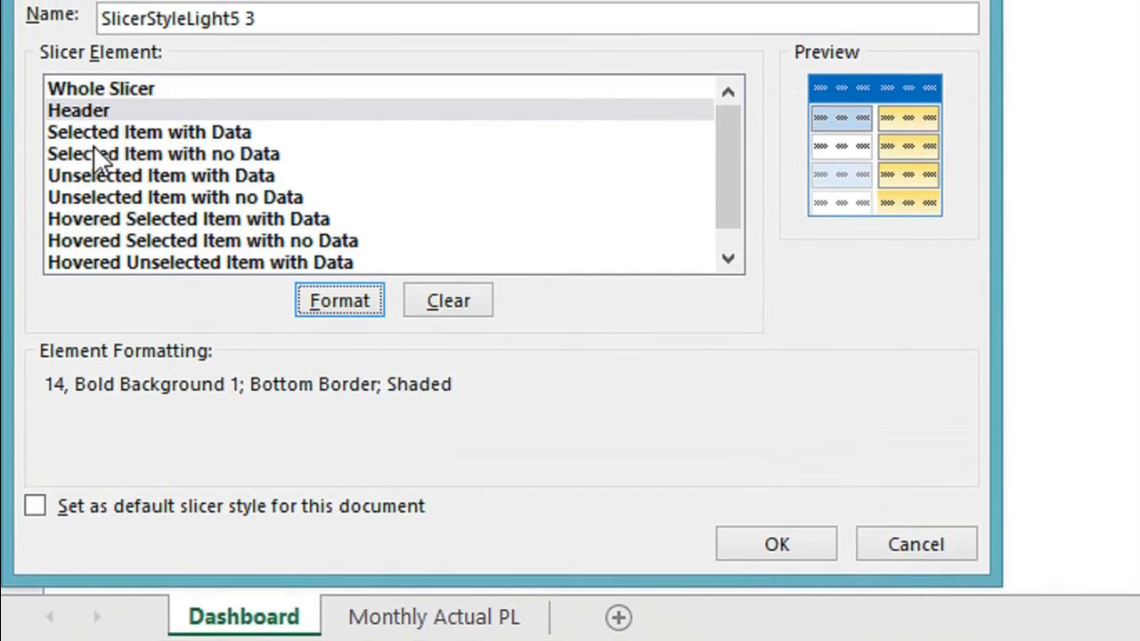
Step: Format the Selected Item with Data element with a standard blue fill and white font, and save the slicer style
left_click(100, 164)
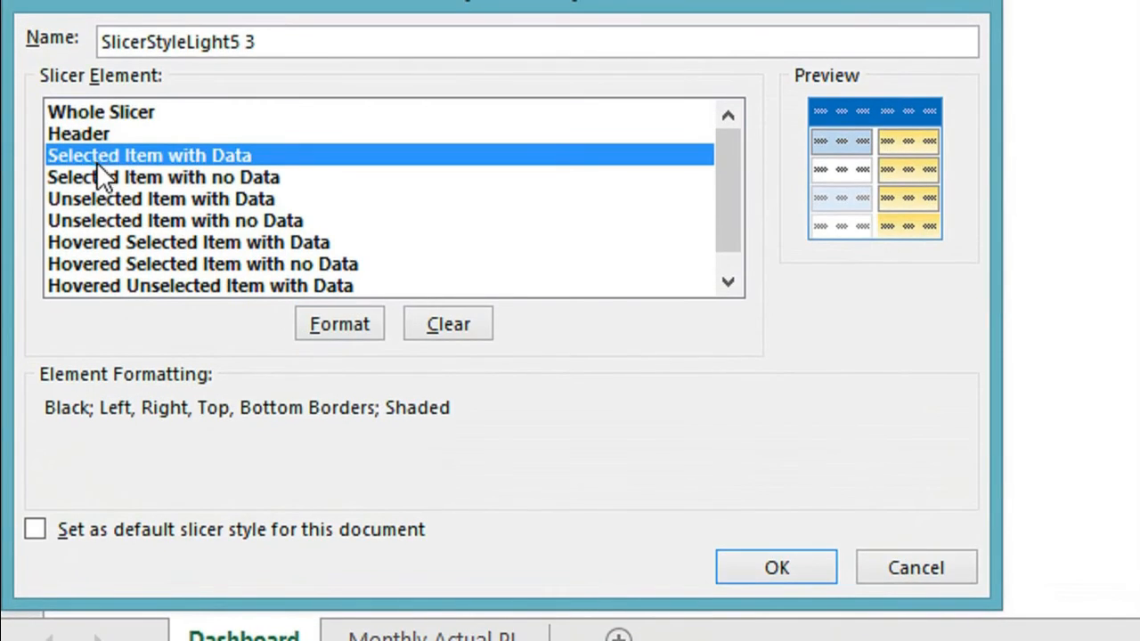
left_click(339, 324)
left_click(284, 171)
left_click(331, 474)
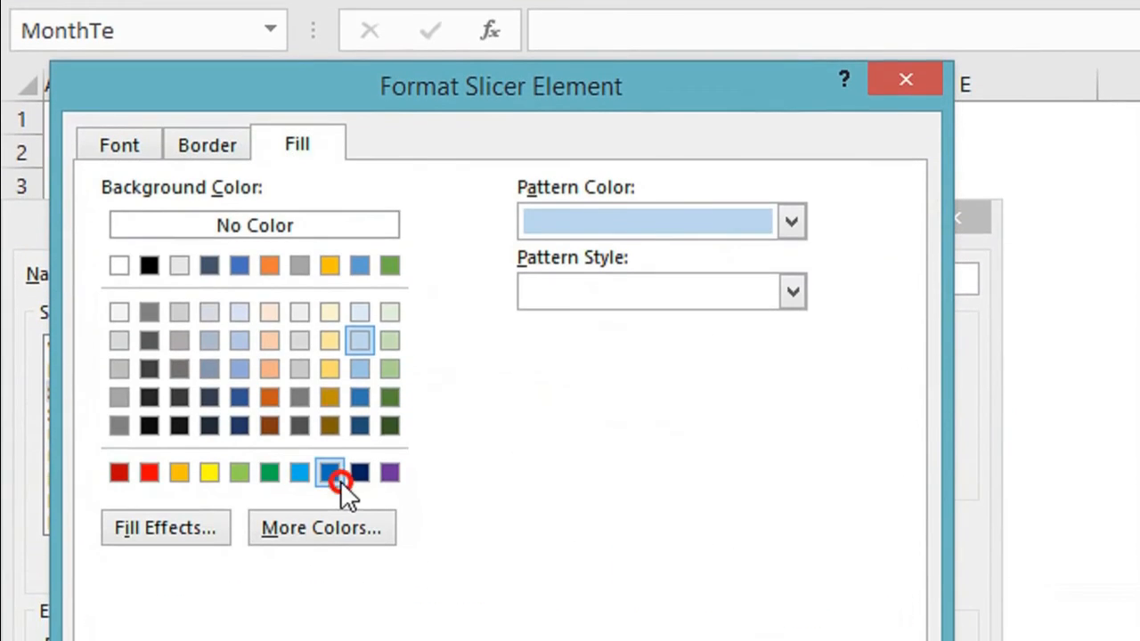
left_click(149, 152)
left_click(615, 473)
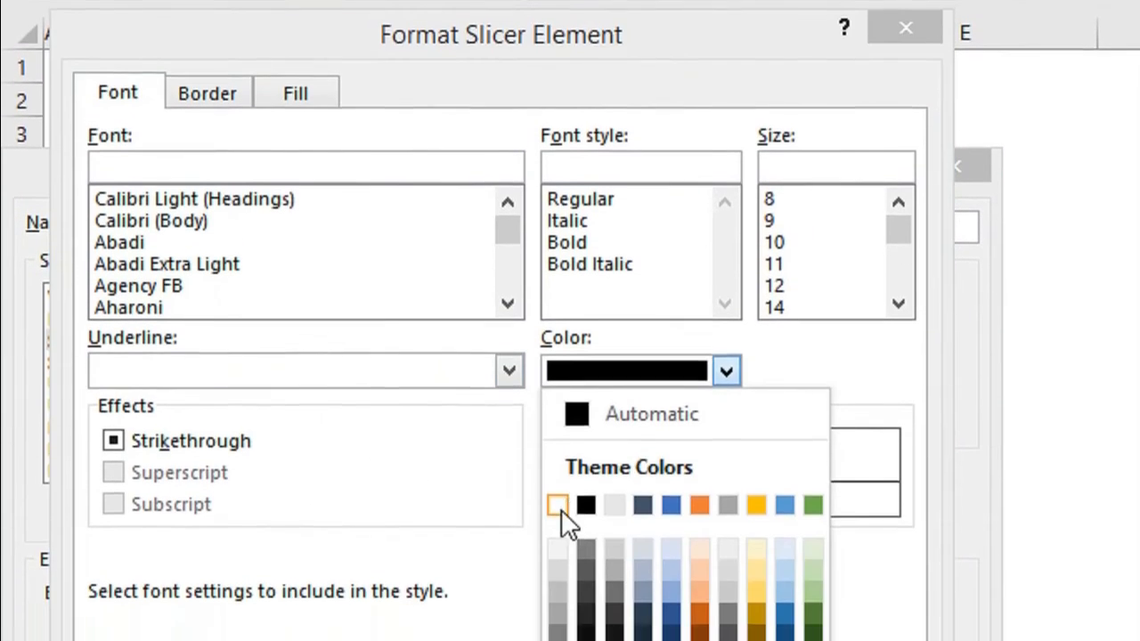
left_click(557, 505)
left_click(752, 591)
left_click(761, 444)
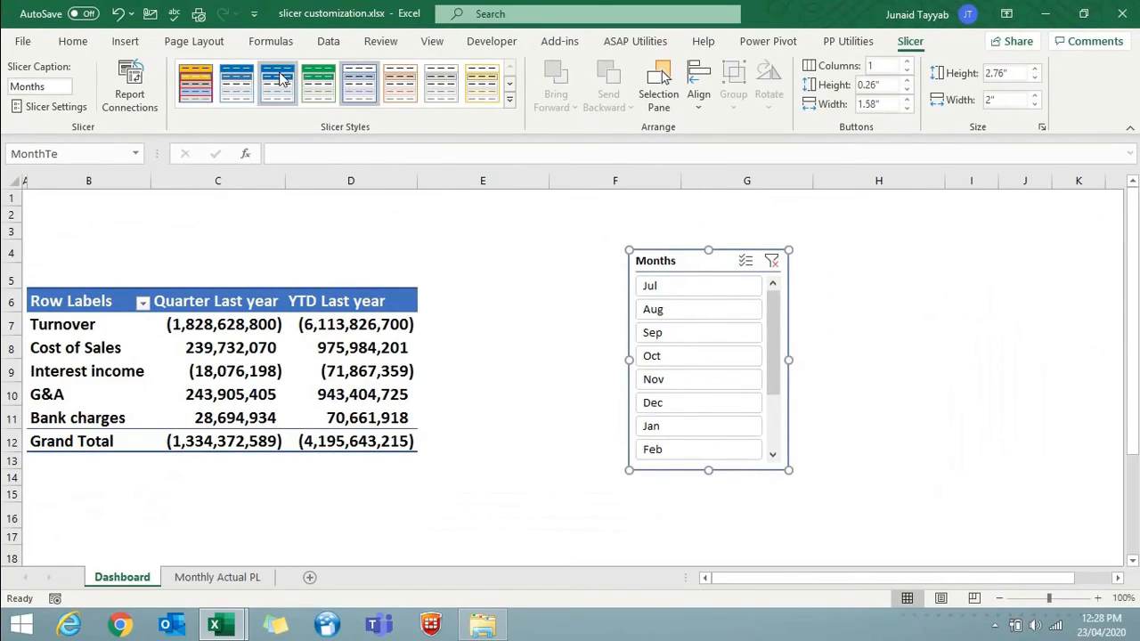
Step: Apply the new blue custom style to the Months slicer and widen the slicer to about 2.44"
left_click(279, 78)
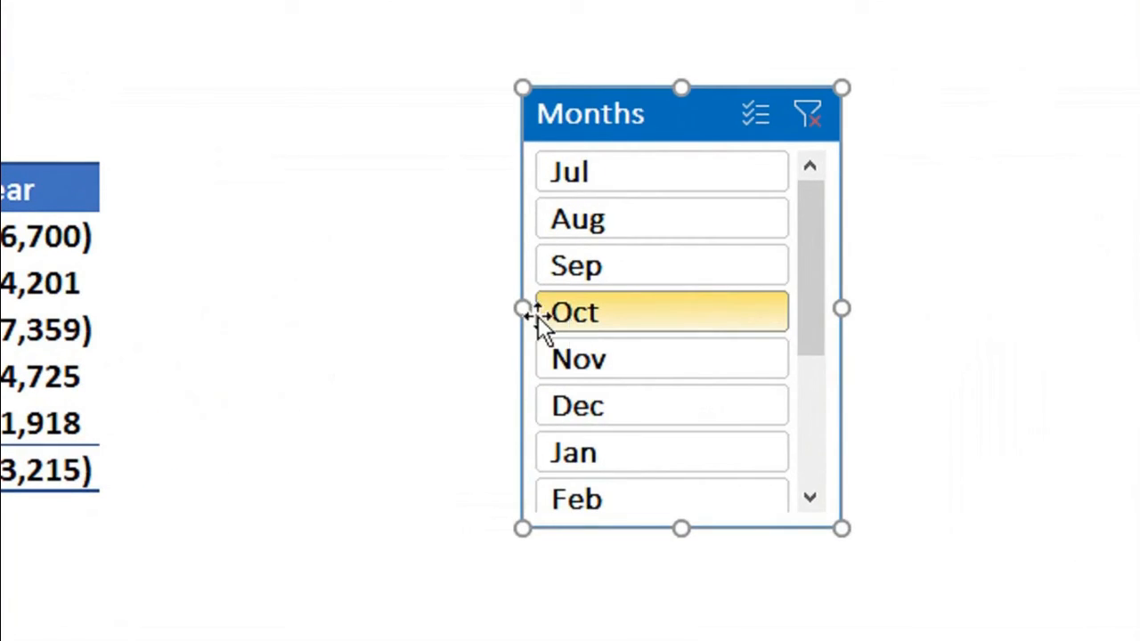
left_click_drag(630, 362, 632, 362)
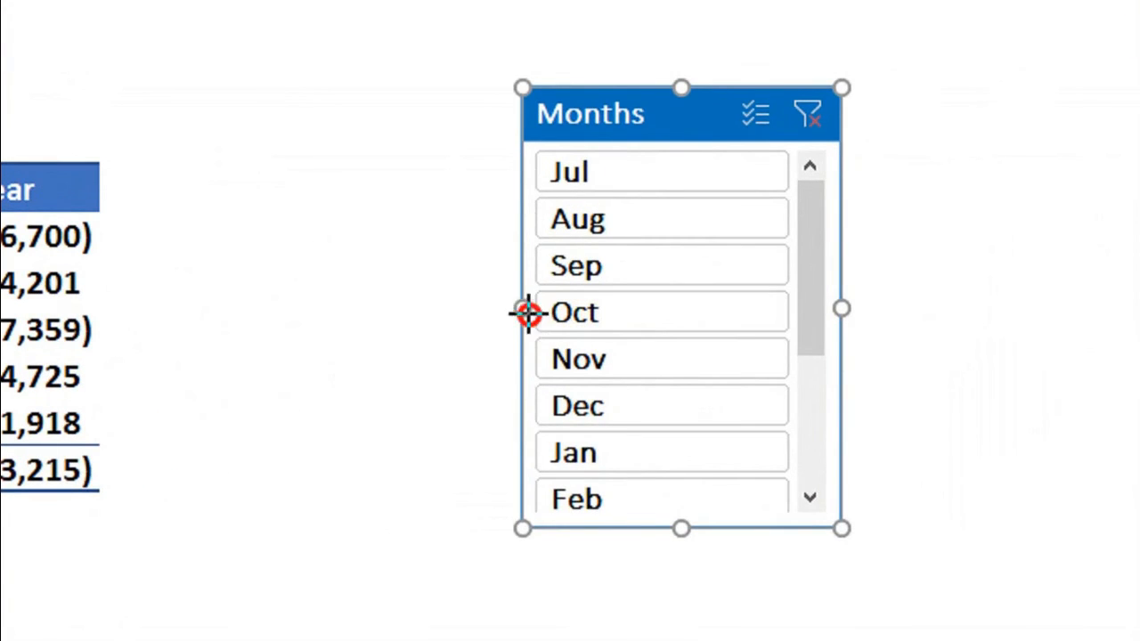
left_click_drag(528, 314, 450, 313)
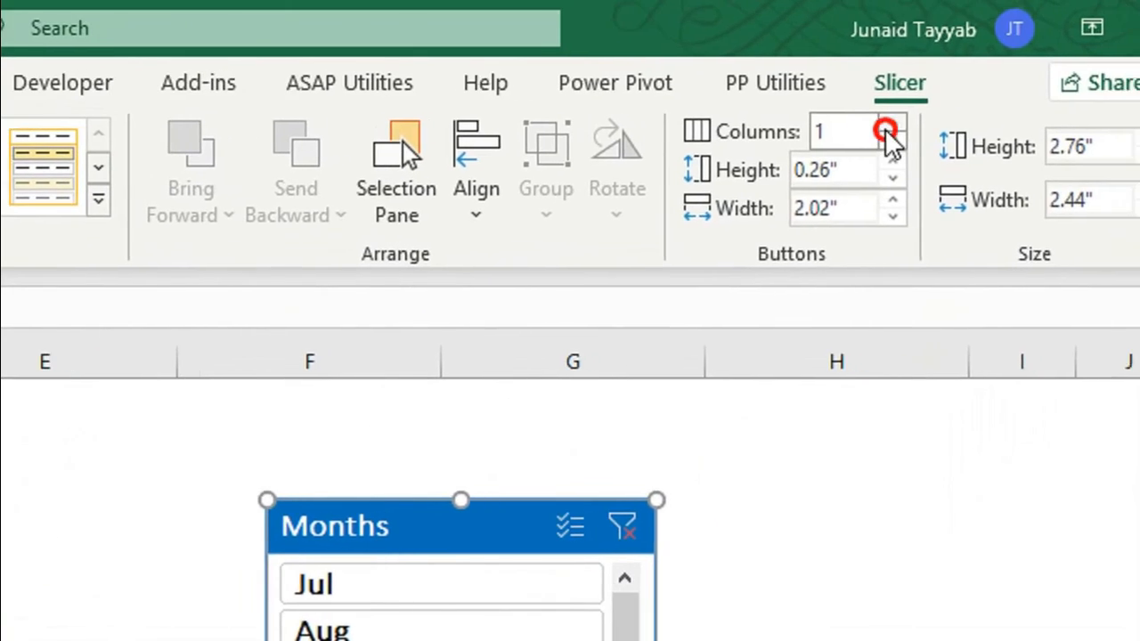
Step: Arrange the Months slicer's buttons in 3 columns, shorten the slicer to fit them, and deselect it
left_click(886, 130)
left_click(885, 131)
left_click(442, 377)
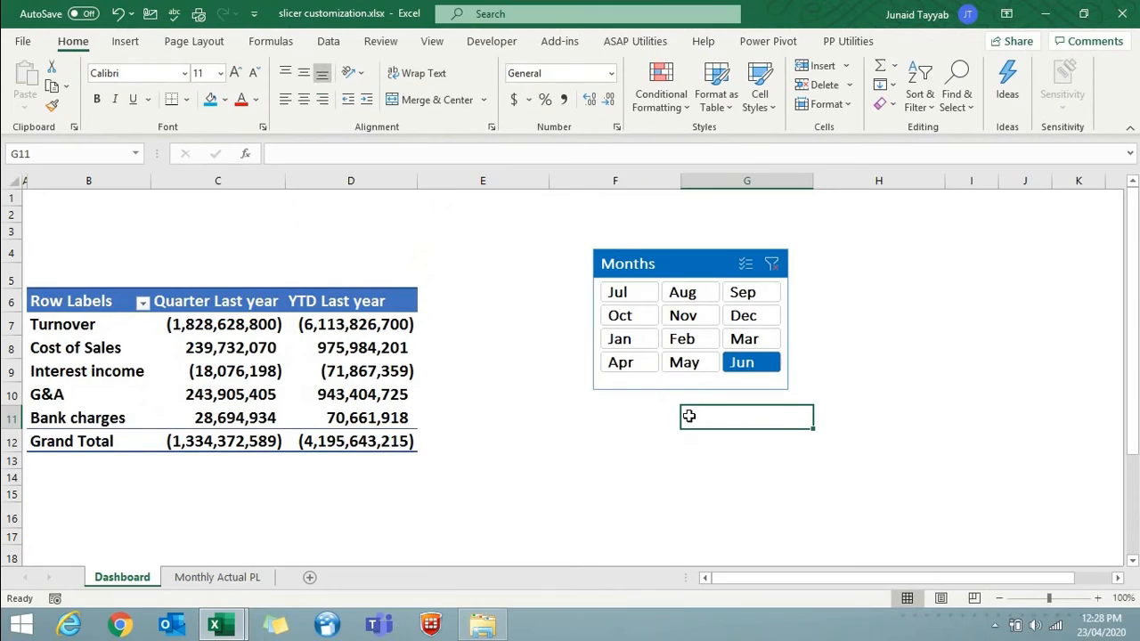
left_click(652, 441)
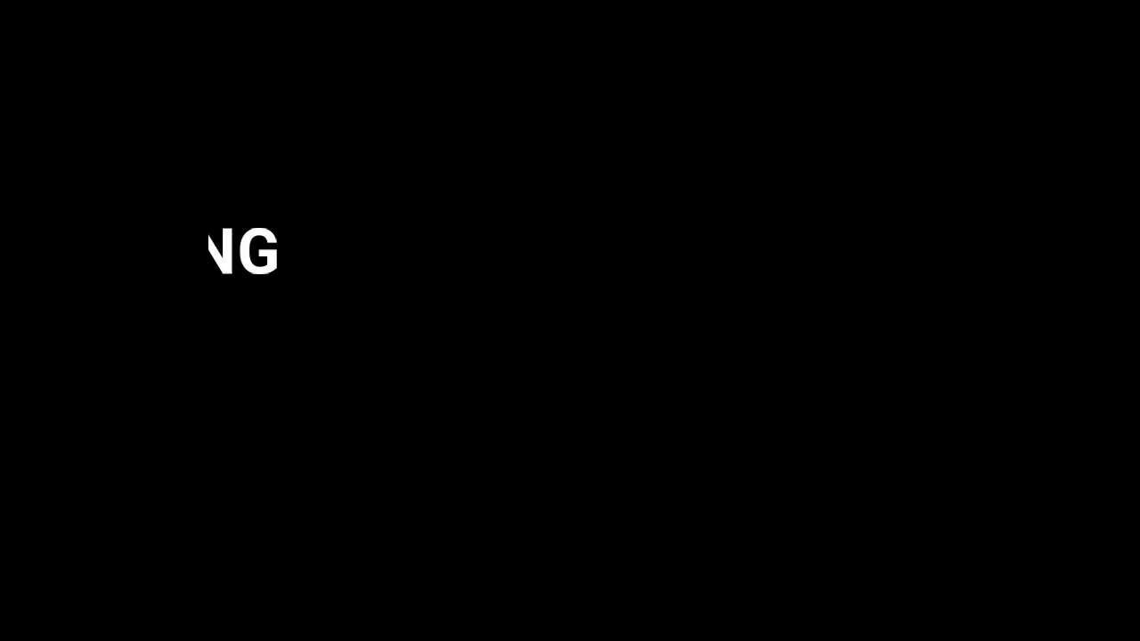